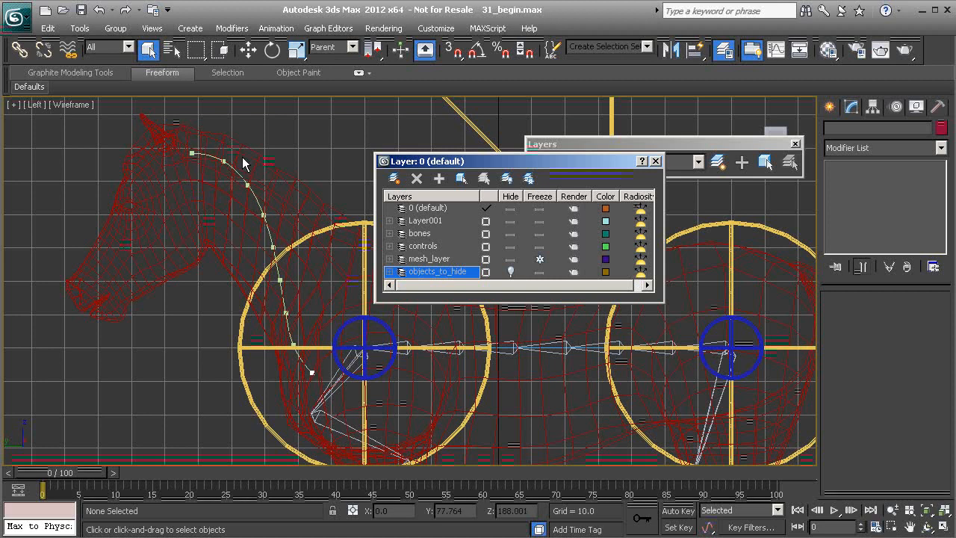
- Close the layer manager and open the Bone Tools
{"action": "middle_click_drag", "start_coordinate": [282, 257], "coordinate": [275, 241]}
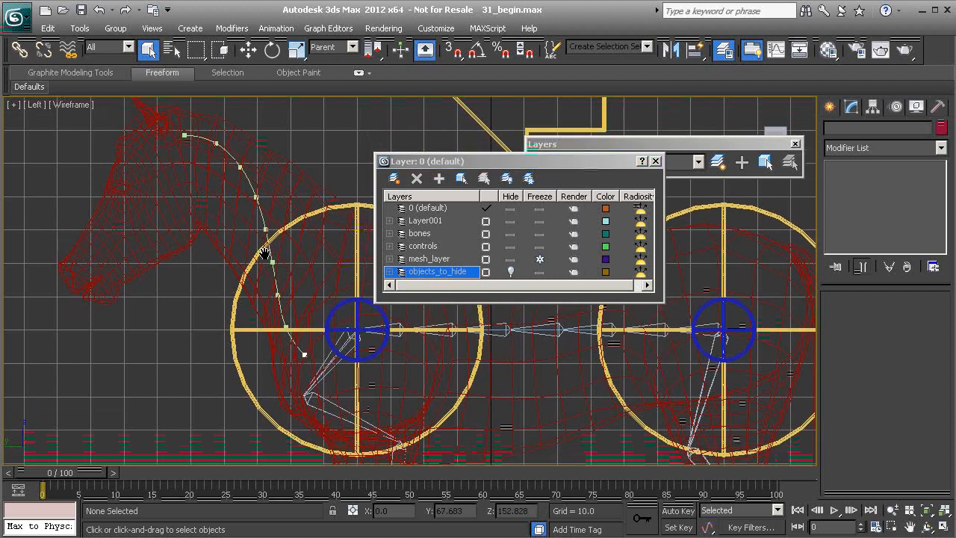
{"action": "left_click", "coordinate": [655, 160]}
{"action": "scroll", "coordinate": [340, 237], "scroll_direction": "up", "scroll_amount": 3}
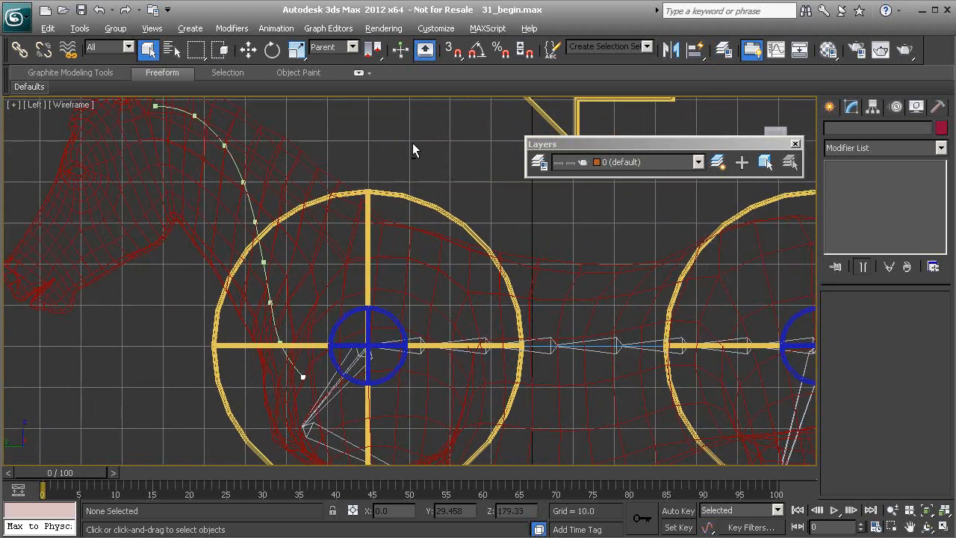
{"action": "right_click", "coordinate": [413, 143], "text": "alt"}
{"action": "left_click", "coordinate": [464, 230]}
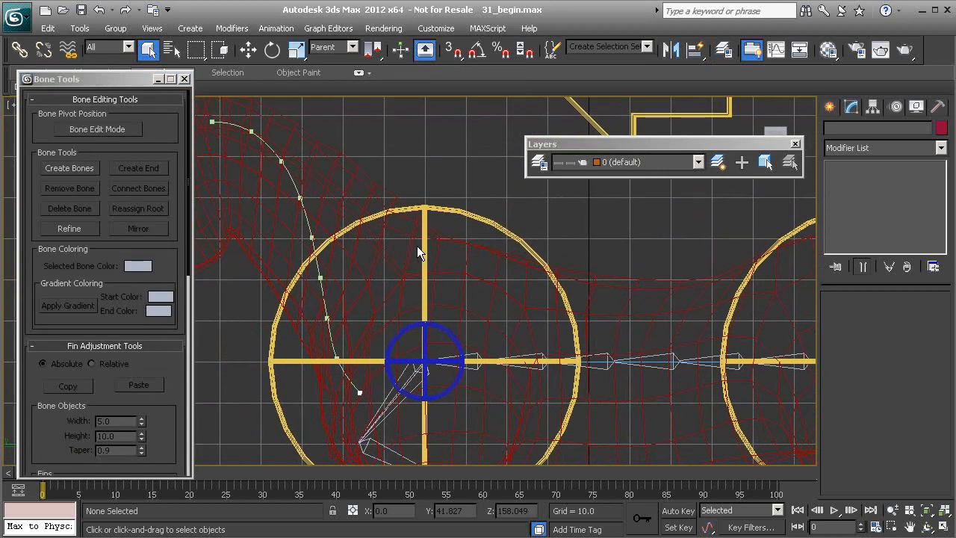
- Turn on 3D snapping, check that Vertex is its snap target, and activate bone creation near the neck spline's lower end
{"action": "left_click", "coordinate": [454, 51]}
{"action": "right_click", "coordinate": [454, 50]}
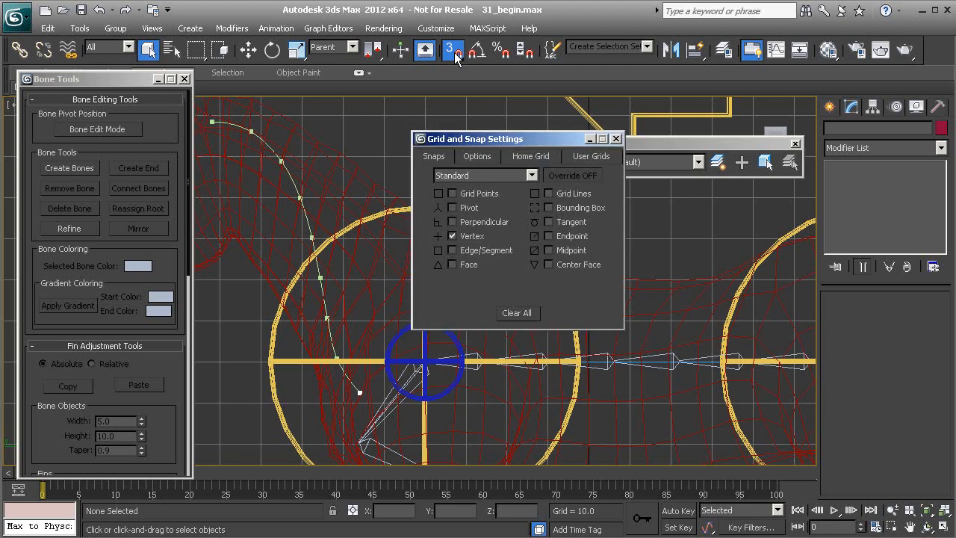
{"action": "left_click", "coordinate": [616, 139]}
{"action": "scroll", "coordinate": [448, 292], "scroll_direction": "up", "scroll_amount": 3}
{"action": "left_click", "coordinate": [70, 168]}
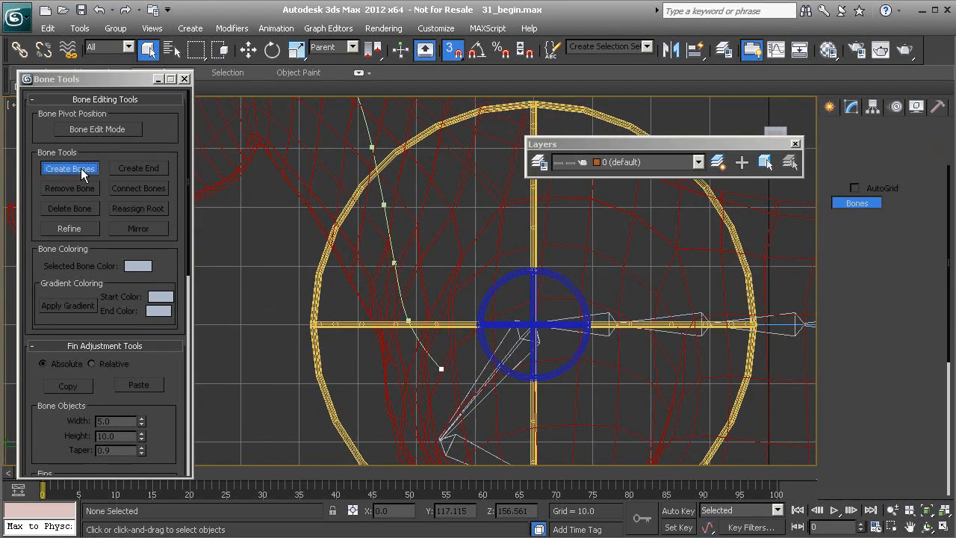
{"action": "middle_click_drag", "start_coordinate": [408, 336], "coordinate": [393, 324]}
{"action": "scroll", "coordinate": [393, 324], "scroll_direction": "up", "scroll_amount": 1}
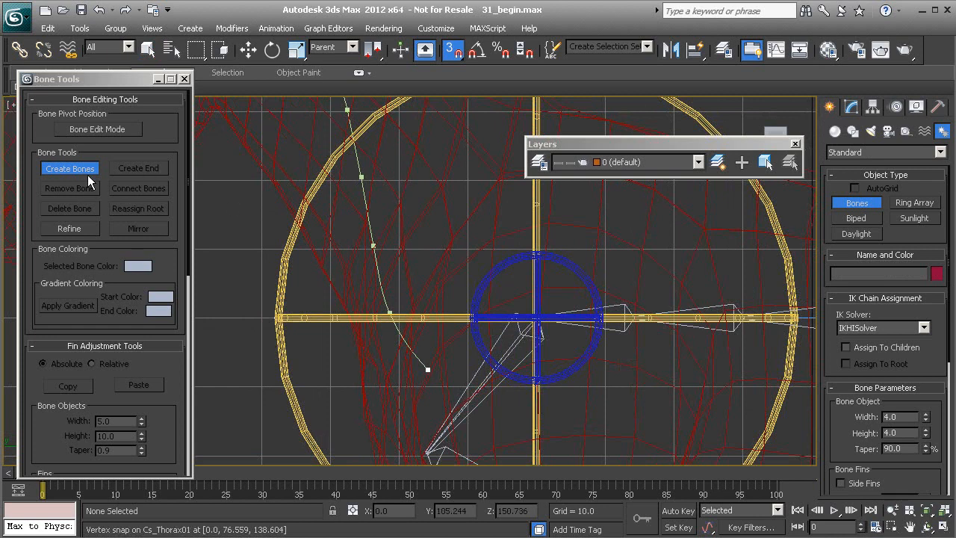
{"action": "left_click", "coordinate": [428, 370]}
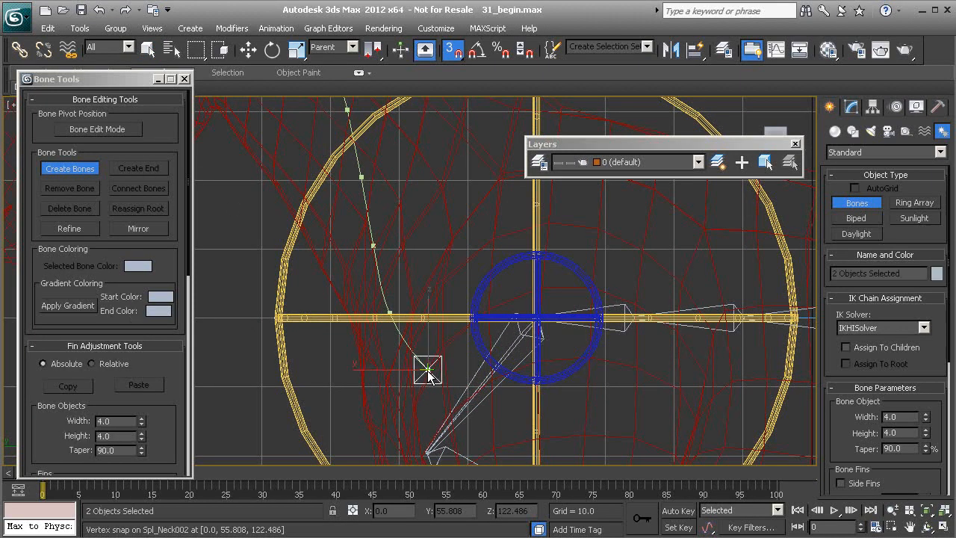
{"action": "left_click", "coordinate": [391, 315]}
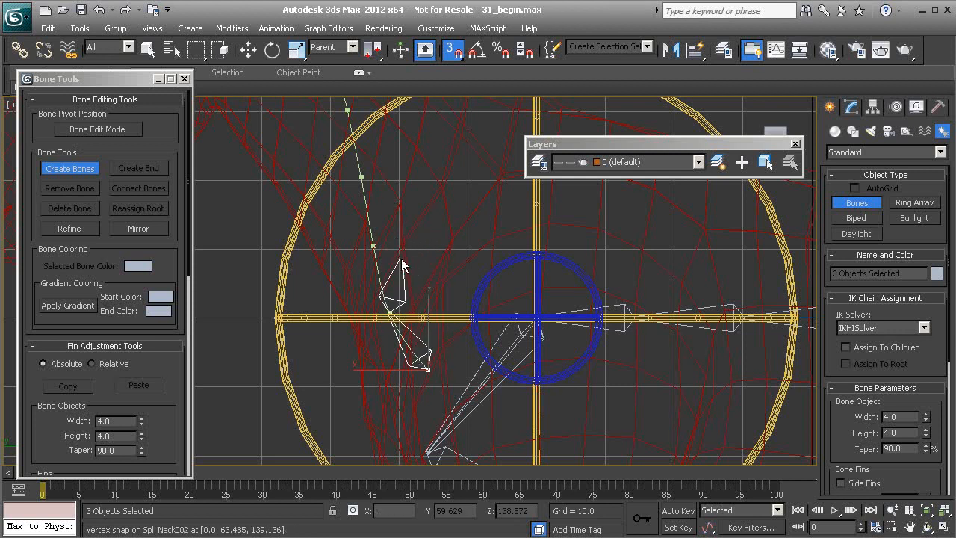
{"action": "right_click", "coordinate": [428, 224]}
{"action": "key", "text": "ctrl+z"}
{"action": "key", "text": "ctrl+z"}
{"action": "scroll", "coordinate": [434, 366], "scroll_direction": "down", "scroll_amount": 3}
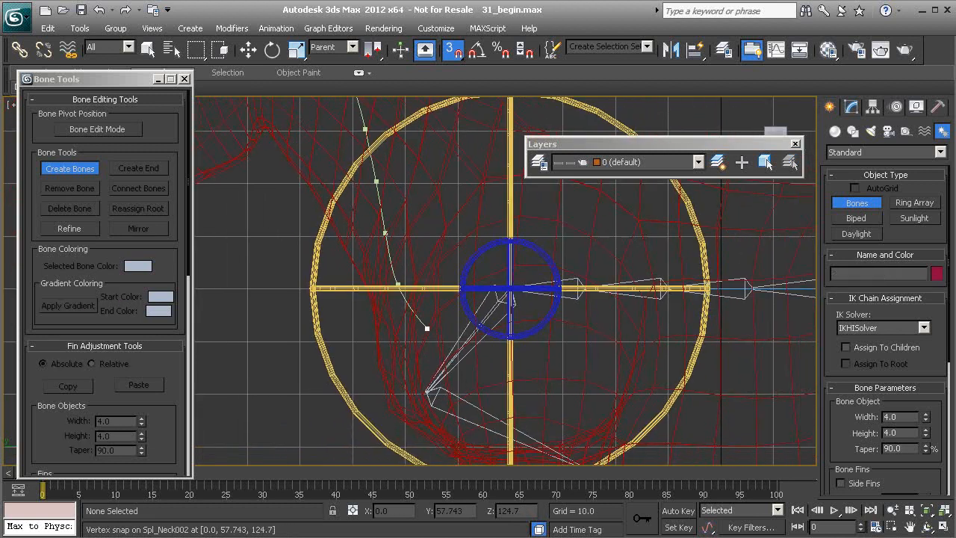
{"action": "left_click", "coordinate": [428, 330]}
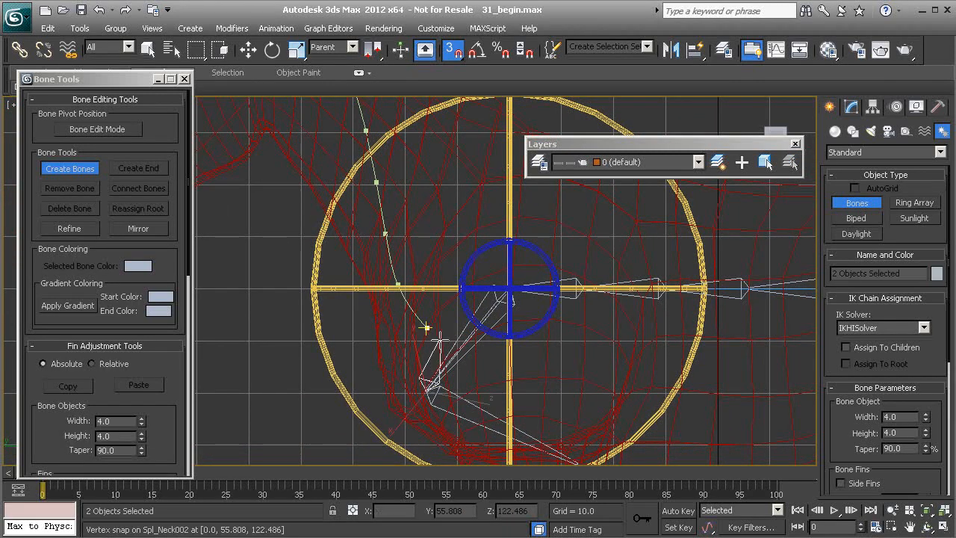
{"action": "right_click", "coordinate": [441, 323]}
{"action": "scroll", "coordinate": [442, 325], "scroll_direction": "down", "scroll_amount": 4}
{"action": "left_click", "coordinate": [424, 343]}
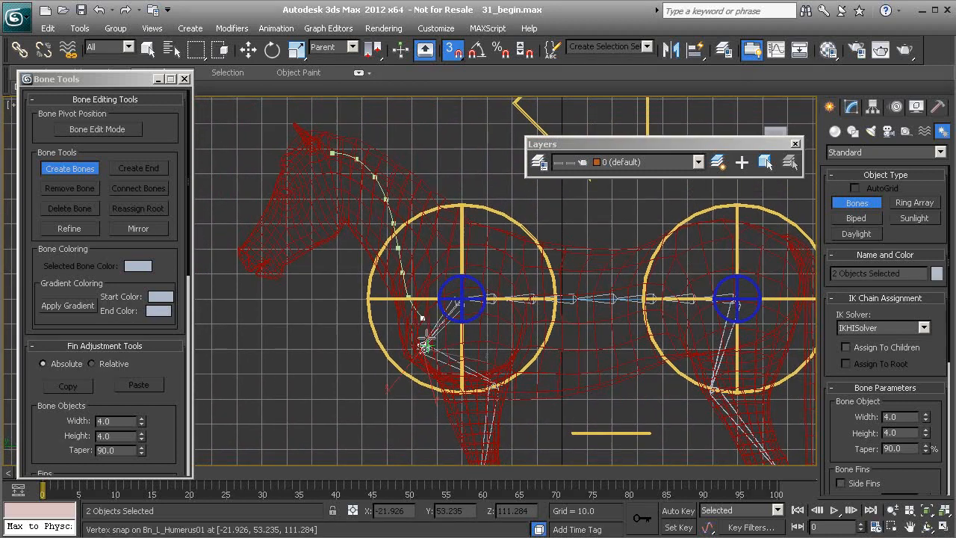
{"action": "right_click", "coordinate": [426, 284]}
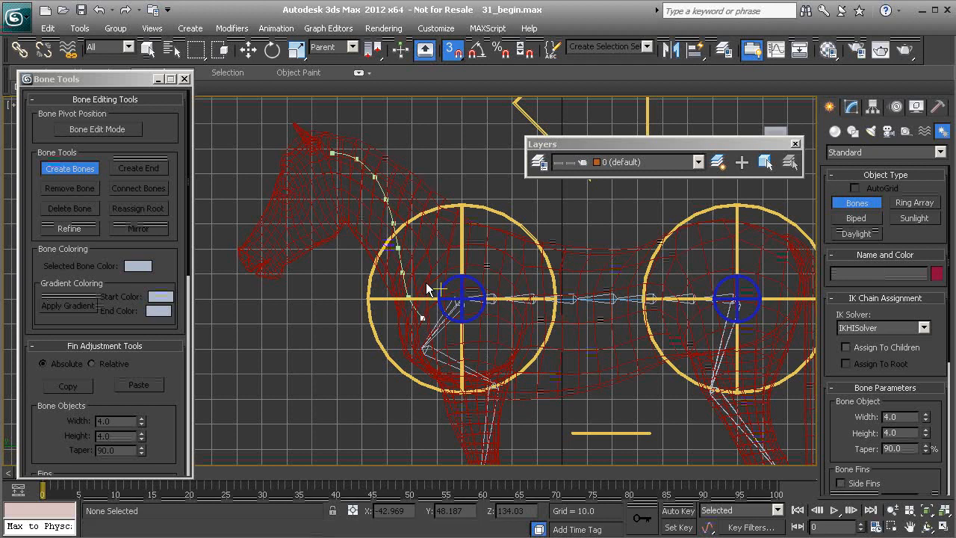
- With snapping off, start a bone chain beside the neck spline's lowest point, and re-enable snapping
{"action": "key", "text": "s"}
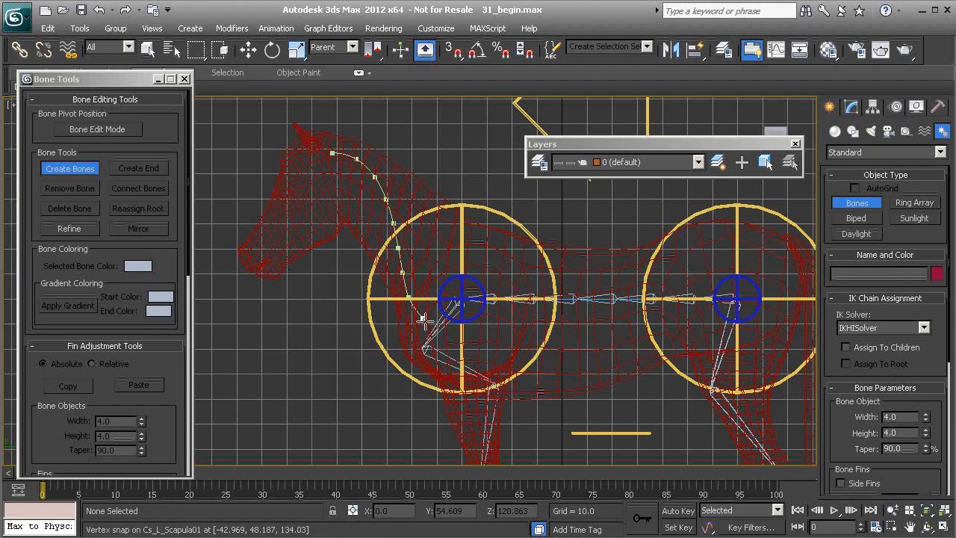
{"action": "left_click", "coordinate": [426, 322]}
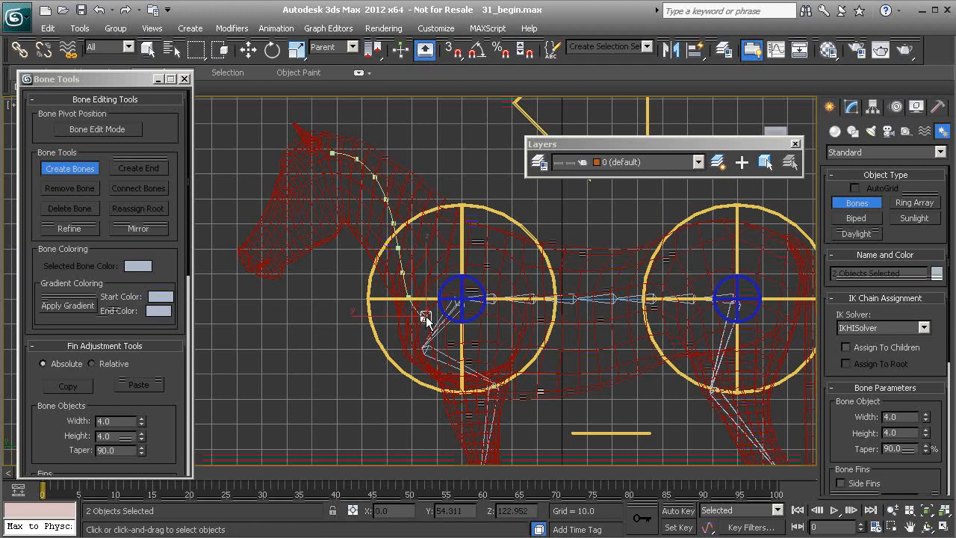
{"action": "key", "text": "s"}
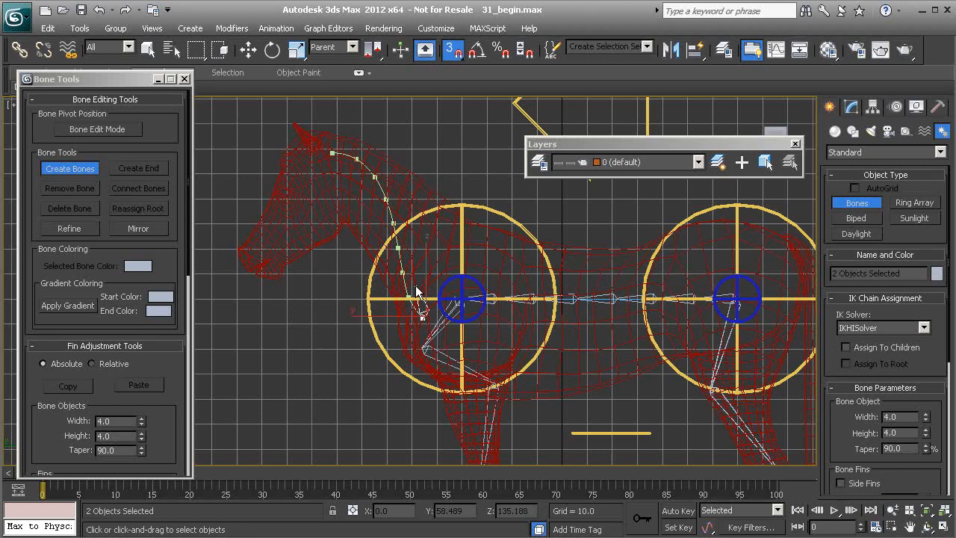
- Snap the remaining bone joints to the neck spline's vertices up to the head, end the chain, and turn snapping off
{"action": "left_click", "coordinate": [408, 295]}
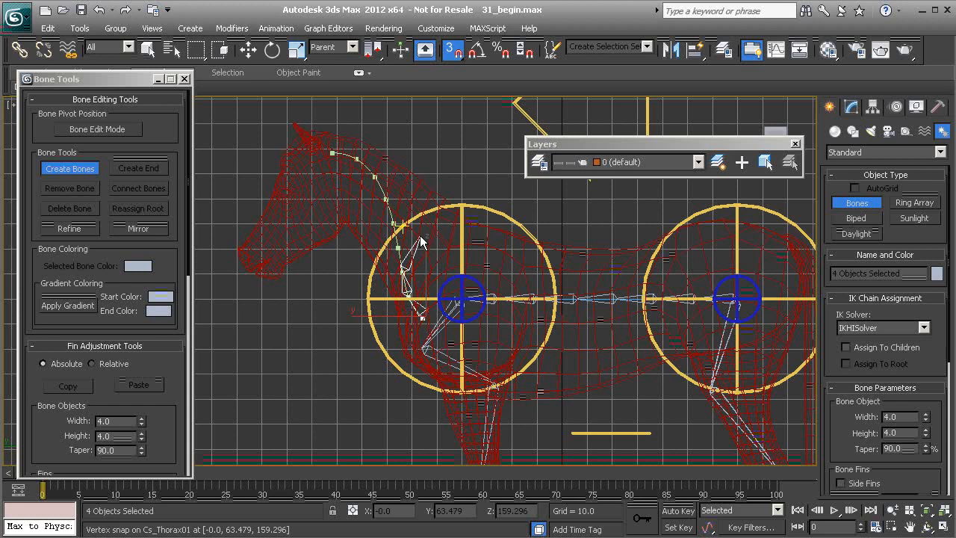
{"action": "left_click", "coordinate": [398, 251]}
{"action": "left_click", "coordinate": [393, 224]}
{"action": "left_click", "coordinate": [387, 201]}
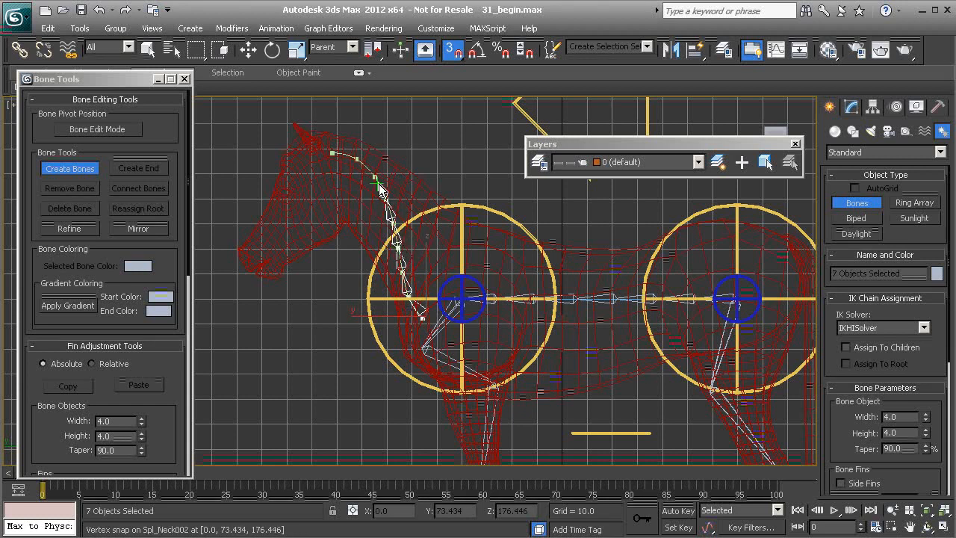
{"action": "left_click", "coordinate": [374, 177]}
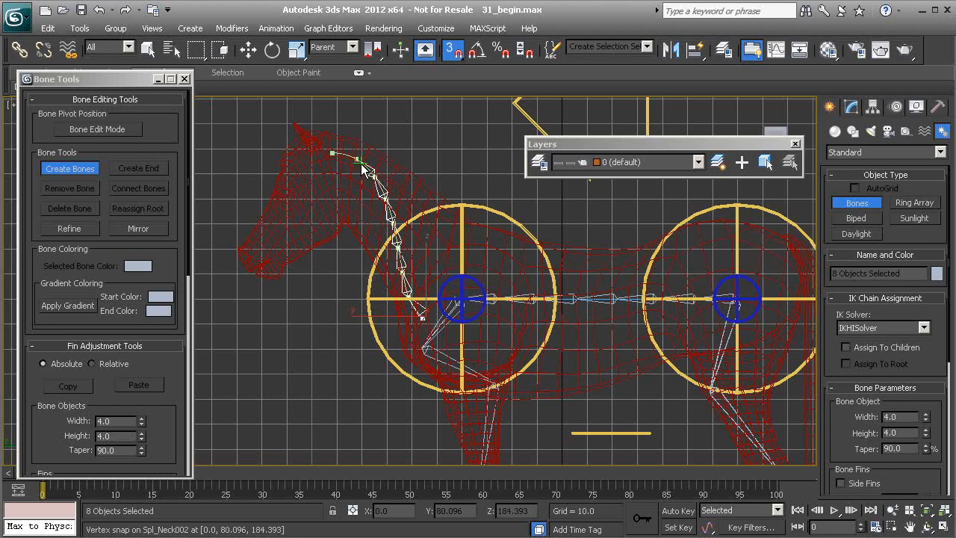
{"action": "left_click", "coordinate": [357, 160]}
{"action": "left_click", "coordinate": [331, 154]}
{"action": "right_click", "coordinate": [296, 160]}
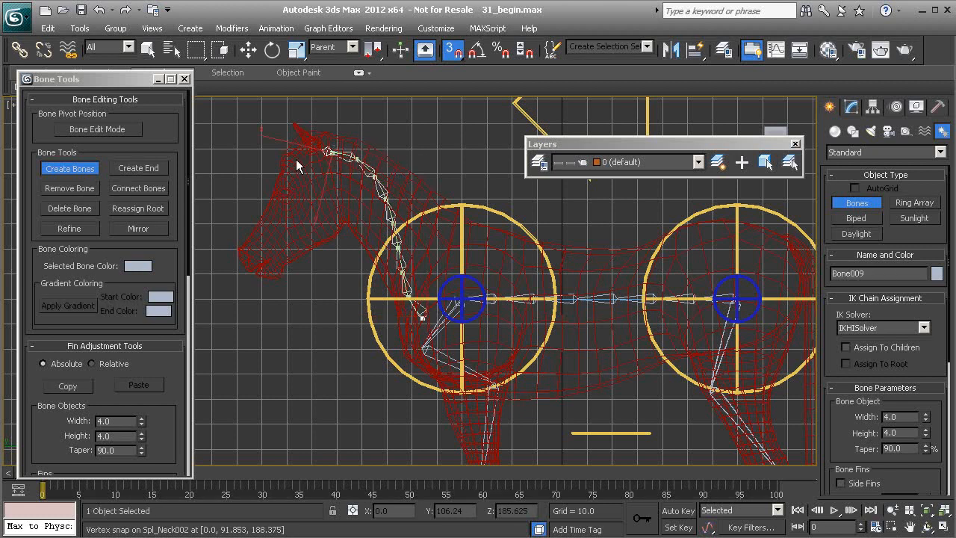
{"action": "right_click", "coordinate": [426, 157]}
{"action": "middle_click_drag", "start_coordinate": [443, 284], "coordinate": [425, 285]}
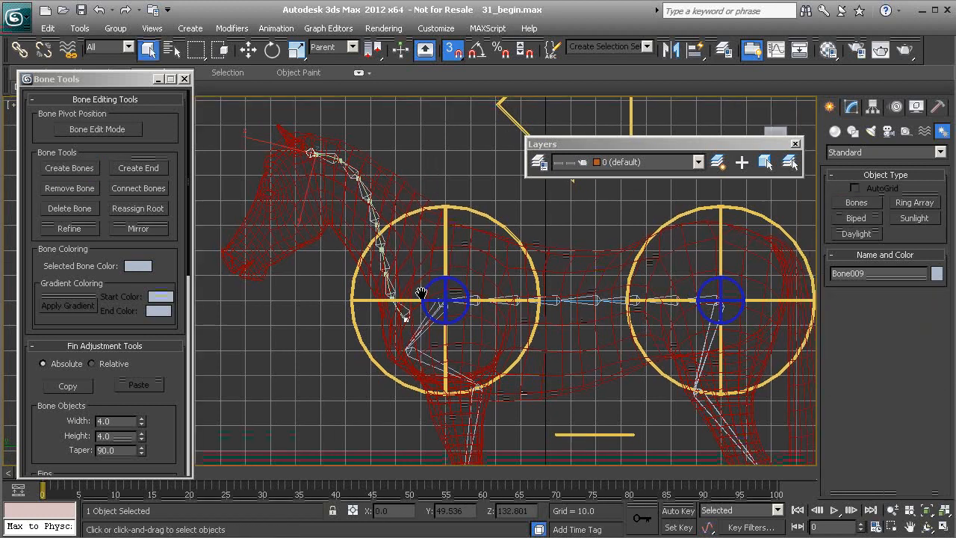
{"action": "key", "text": "s"}
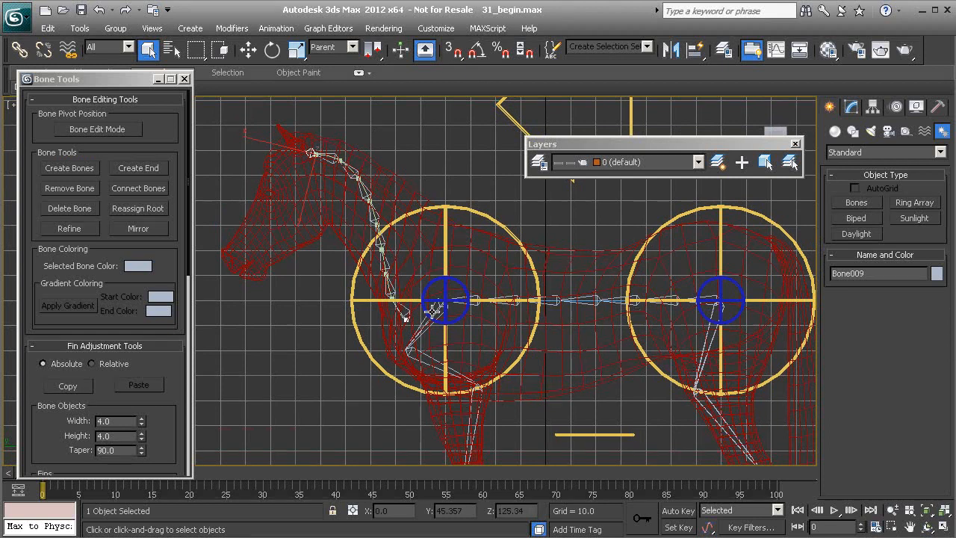
- Examine how the neck bone chain sits inside the horse mesh in the maximized Perspective view, and return to the Left view
{"action": "scroll", "coordinate": [432, 307], "scroll_direction": "up", "scroll_amount": 2}
{"action": "scroll", "coordinate": [440, 275], "scroll_direction": "up", "scroll_amount": 1}
{"action": "key", "text": "alt+w"}
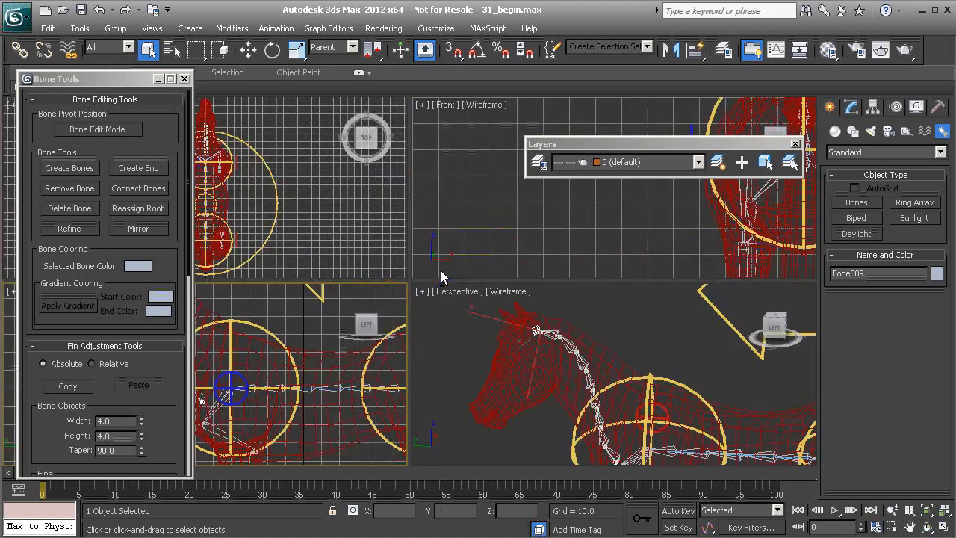
{"action": "right_click", "coordinate": [606, 338]}
{"action": "key", "text": "alt+w"}
{"action": "middle_click_drag", "start_coordinate": [379, 378], "coordinate": [416, 327], "text": "alt"}
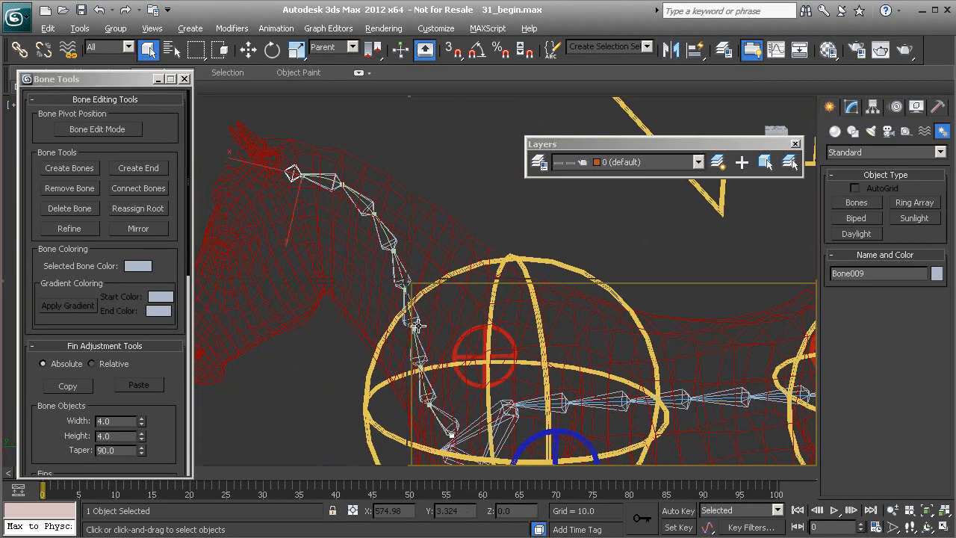
{"action": "key", "text": "alt+w"}
{"action": "right_click", "coordinate": [291, 316]}
{"action": "key", "text": "alt+w"}
- Enable Bone Edit Mode and unhide the objects_to_hide layer, keeping the layer manager clear of the neck base
{"action": "middle_click_drag", "start_coordinate": [310, 334], "coordinate": [377, 325]}
{"action": "scroll", "coordinate": [455, 390], "scroll_direction": "up", "scroll_amount": 3}
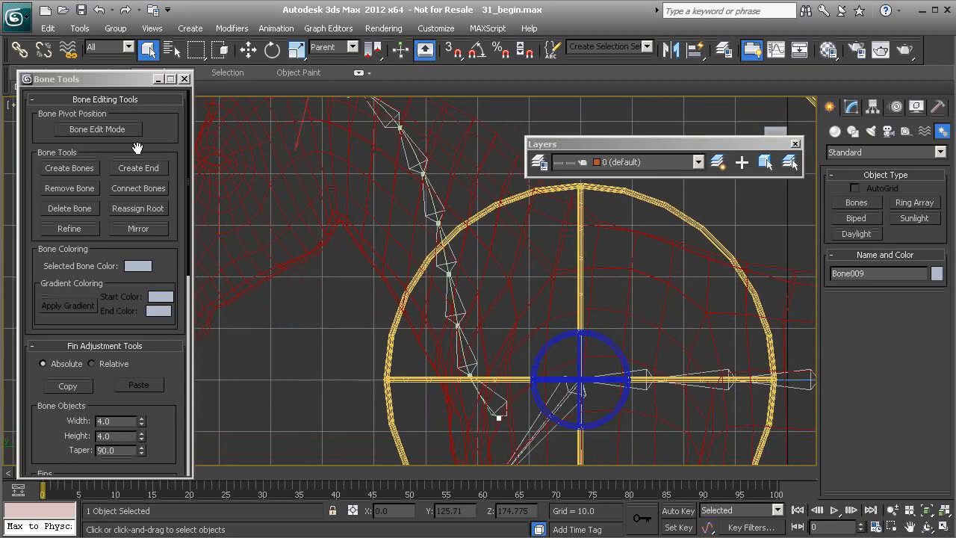
{"action": "left_click", "coordinate": [97, 129]}
{"action": "scroll", "coordinate": [414, 337], "scroll_direction": "up", "scroll_amount": 1}
{"action": "middle_click_drag", "start_coordinate": [488, 322], "coordinate": [422, 277]}
{"action": "left_click", "coordinate": [540, 162]}
{"action": "left_click", "coordinate": [511, 272]}
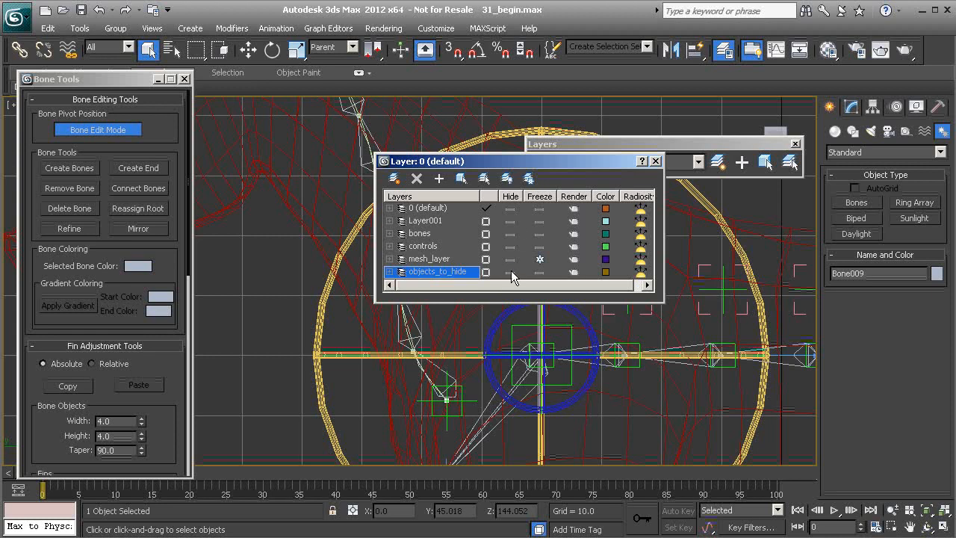
{"action": "left_click_drag", "start_coordinate": [515, 160], "coordinate": [607, 137]}
{"action": "middle_click_drag", "start_coordinate": [453, 338], "coordinate": [394, 315]}
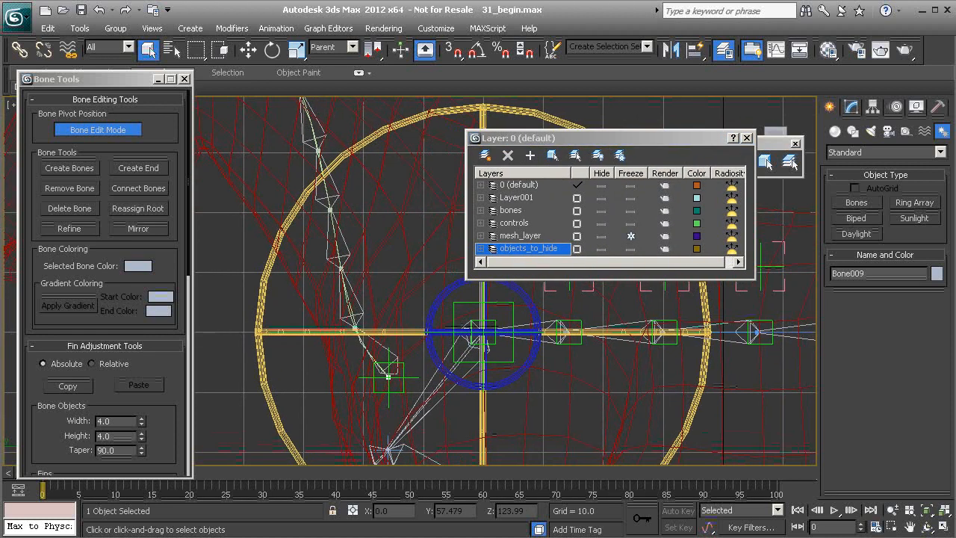
- Move the first neck bone's base onto the spline's lowest vertex at Y 55.808, Z 122.486, and leave Bone Edit Mode
{"action": "scroll", "coordinate": [380, 370], "scroll_direction": "up", "scroll_amount": 2}
{"action": "left_click", "coordinate": [385, 395]}
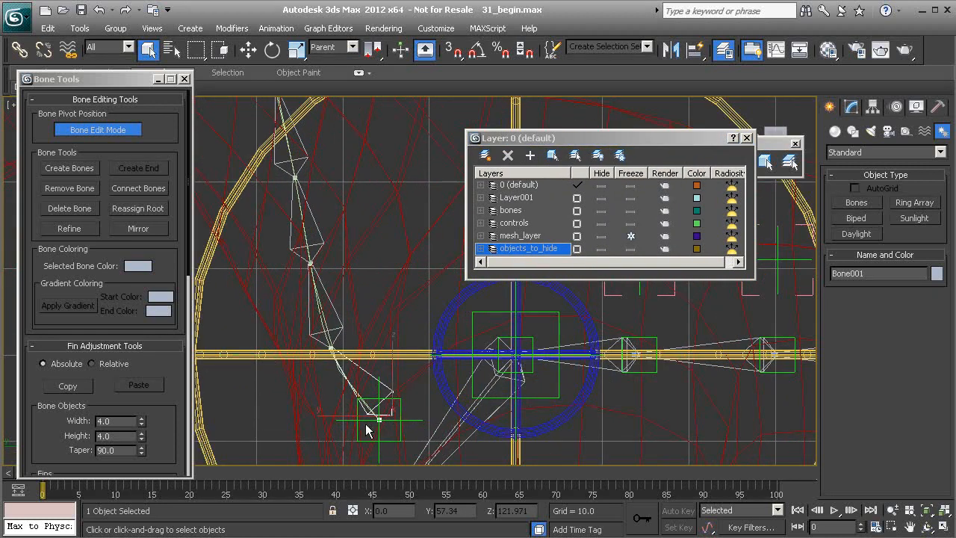
{"action": "middle_click_drag", "start_coordinate": [421, 403], "coordinate": [417, 372]}
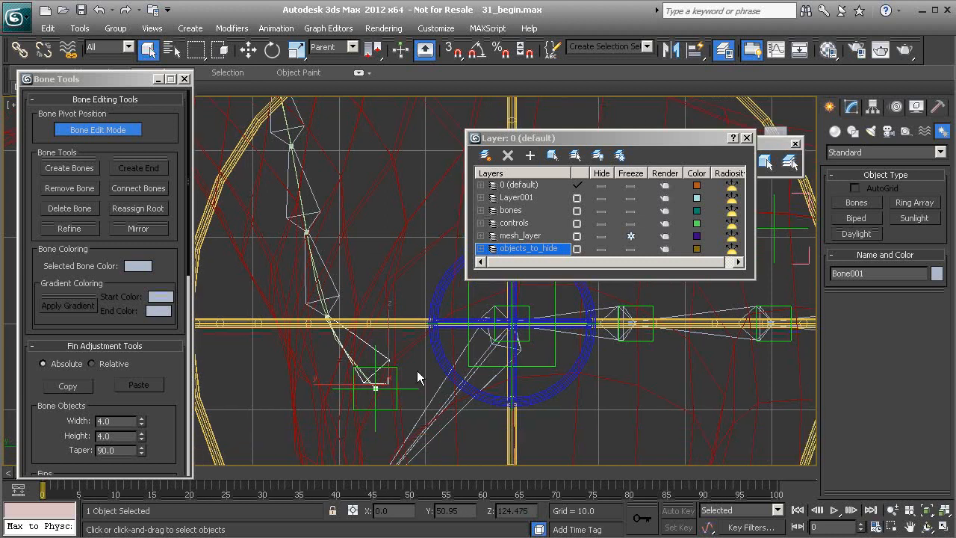
{"action": "key", "text": "w"}
{"action": "left_click_drag", "start_coordinate": [376, 388], "coordinate": [375, 387]}
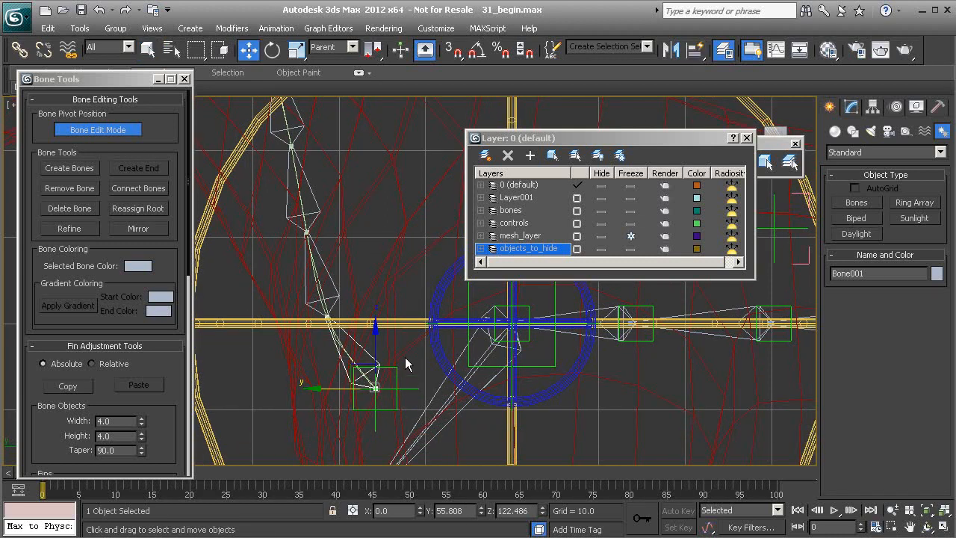
{"action": "left_click", "coordinate": [100, 130]}
- Select the neck spline through Layer001 and delete it, and delete the emptied Layer001
{"action": "middle_click_drag", "start_coordinate": [304, 217], "coordinate": [350, 297]}
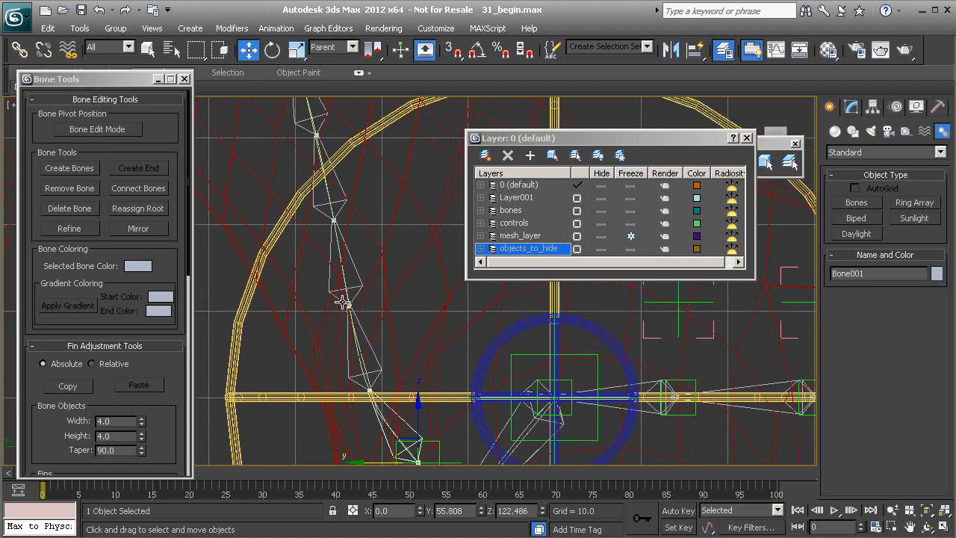
{"action": "left_click", "coordinate": [523, 197]}
{"action": "scroll", "coordinate": [450, 251], "scroll_direction": "down", "scroll_amount": 4}
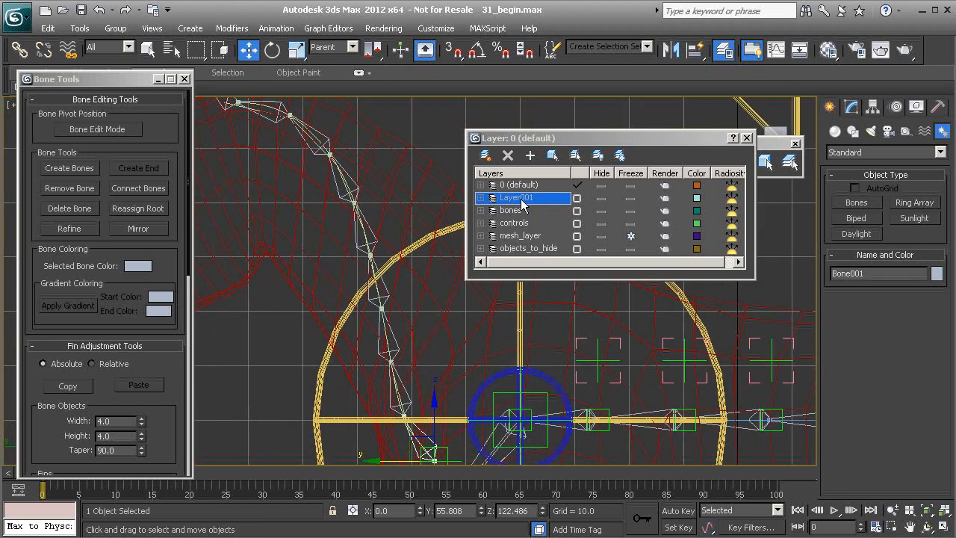
{"action": "left_click", "coordinate": [553, 155]}
{"action": "middle_click_drag", "start_coordinate": [329, 203], "coordinate": [342, 208]}
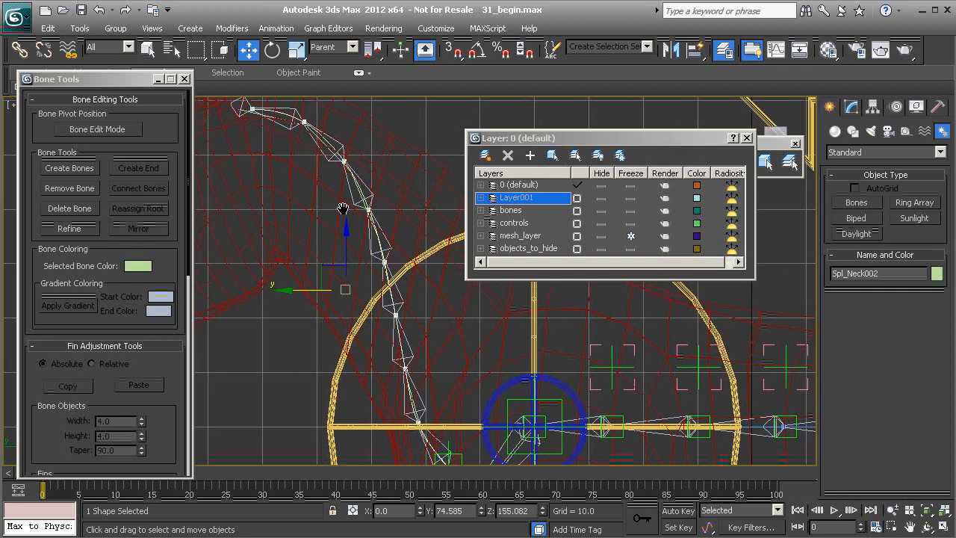
{"action": "left_click", "coordinate": [343, 208]}
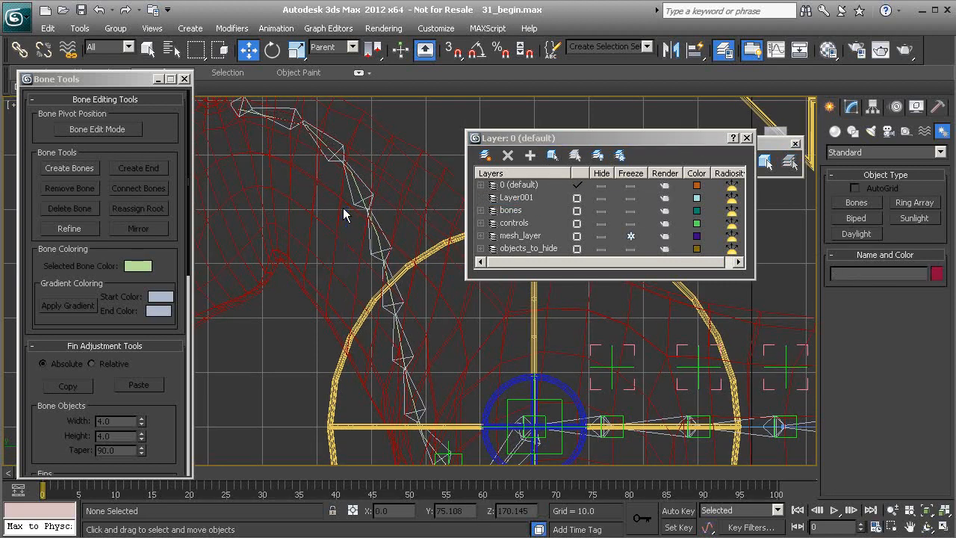
{"action": "left_click", "coordinate": [519, 199]}
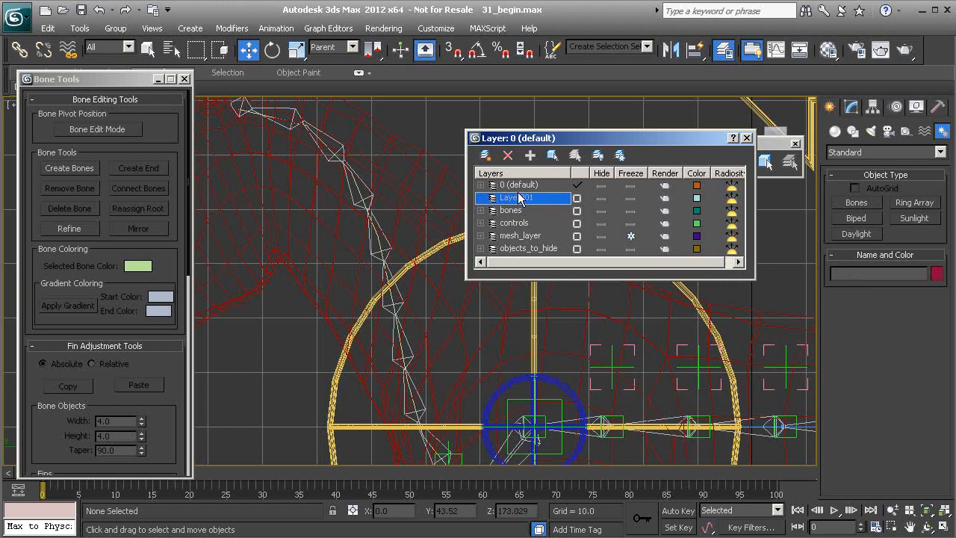
{"action": "left_click", "coordinate": [508, 155]}
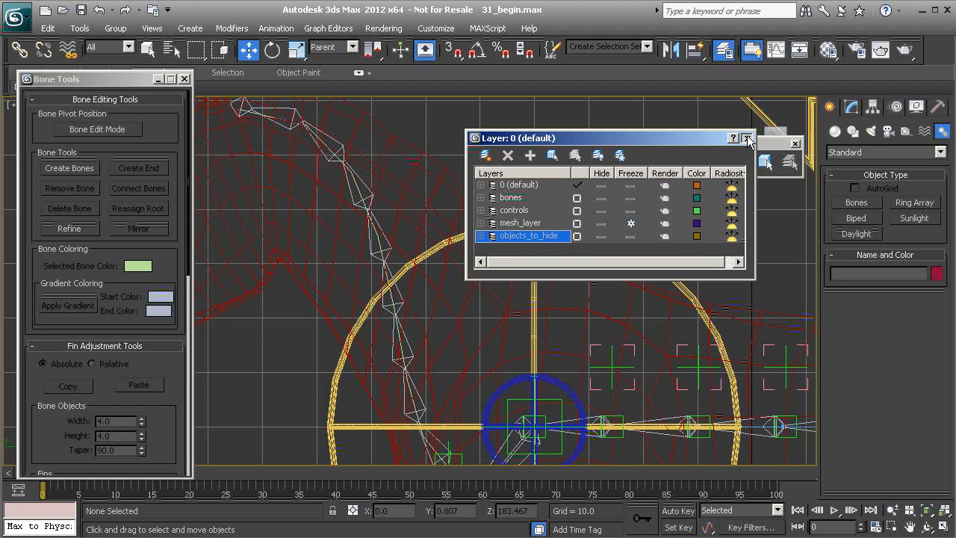
- Link the first neck bone to the square point helper at the base of the neck
{"action": "left_click", "coordinate": [748, 139]}
{"action": "middle_click_drag", "start_coordinate": [409, 302], "coordinate": [341, 184]}
{"action": "scroll", "coordinate": [378, 304], "scroll_direction": "up", "scroll_amount": 3}
{"action": "middle_click_drag", "start_coordinate": [366, 326], "coordinate": [380, 293]}
{"action": "left_click", "coordinate": [352, 334]}
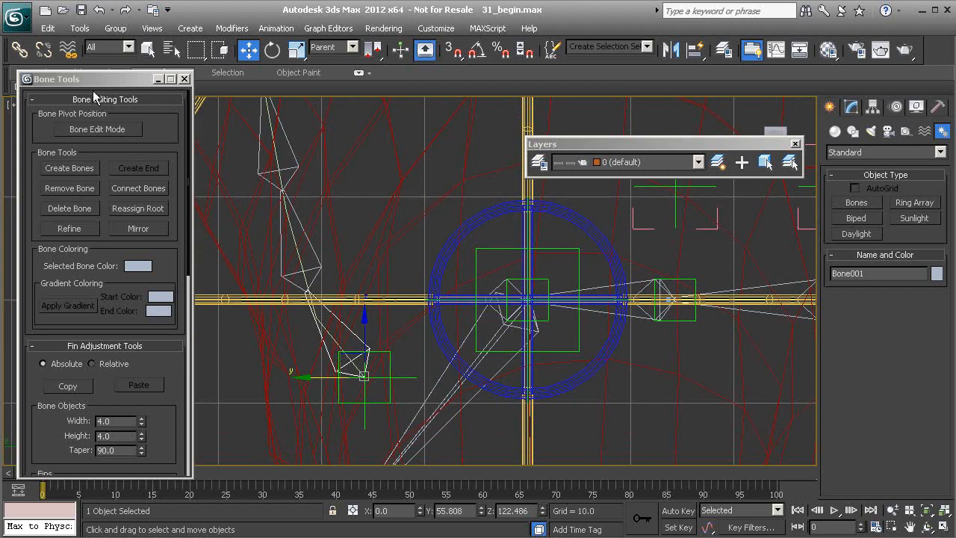
{"action": "left_click", "coordinate": [19, 49]}
{"action": "left_click_drag", "start_coordinate": [370, 347], "coordinate": [389, 329]}
{"action": "left_click_drag", "start_coordinate": [396, 371], "coordinate": [389, 366]}
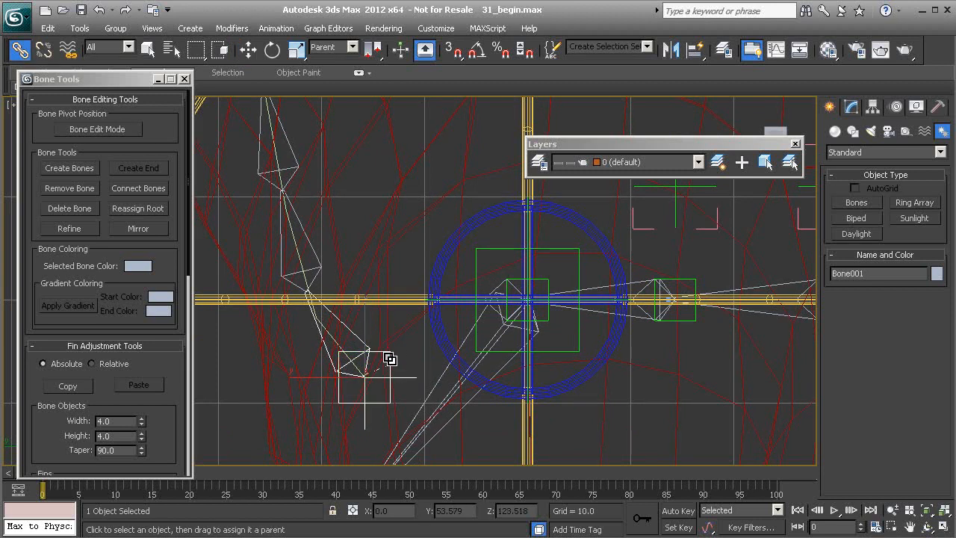
- Select all eight neck bones, leaving out the end nub, and add them to the bones layer
{"action": "scroll", "coordinate": [389, 343], "scroll_direction": "down", "scroll_amount": 5}
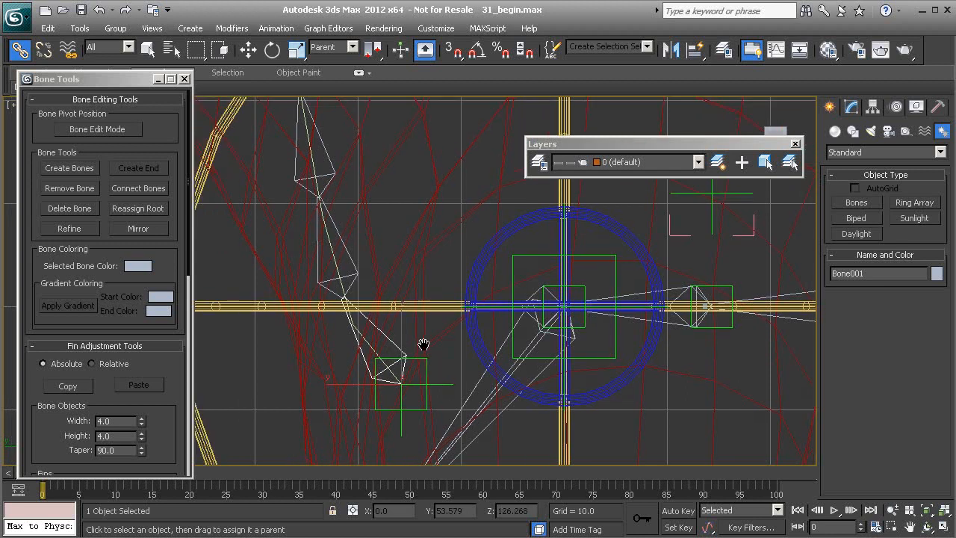
{"action": "scroll", "coordinate": [415, 283], "scroll_direction": "up", "scroll_amount": 2}
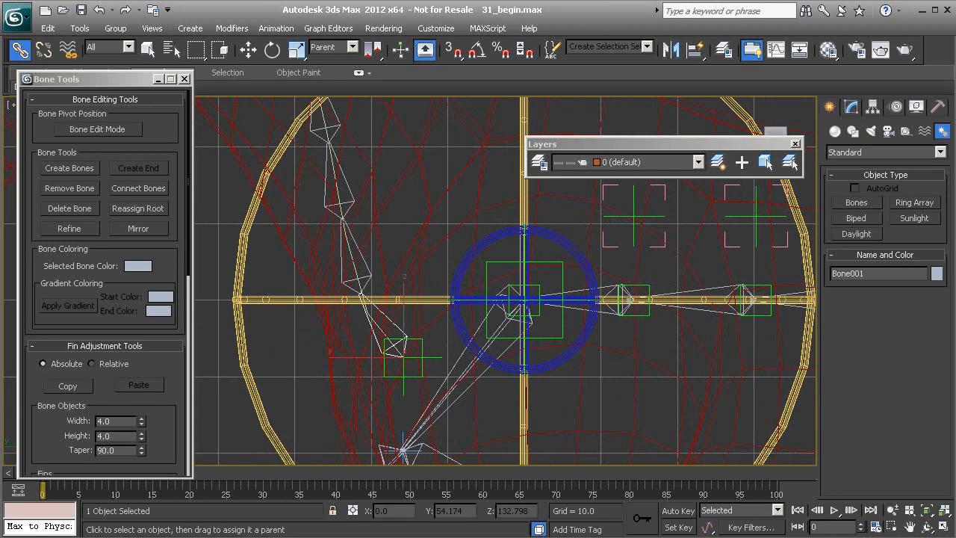
{"action": "scroll", "coordinate": [388, 314], "scroll_direction": "up", "scroll_amount": 2}
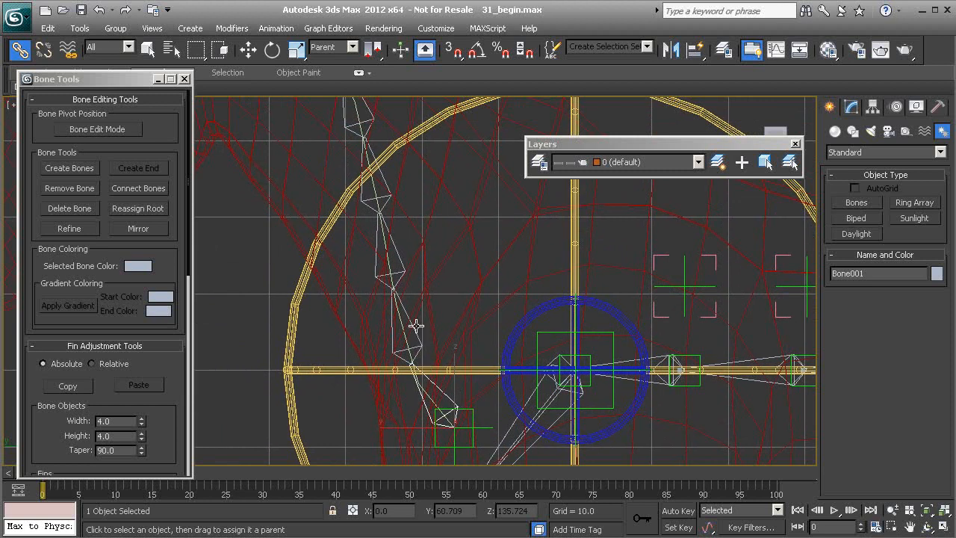
{"action": "left_click", "coordinate": [419, 326], "text": "ctrl"}
{"action": "left_click", "coordinate": [394, 252], "text": "ctrl"}
{"action": "middle_click_drag", "start_coordinate": [437, 267], "coordinate": [470, 390]}
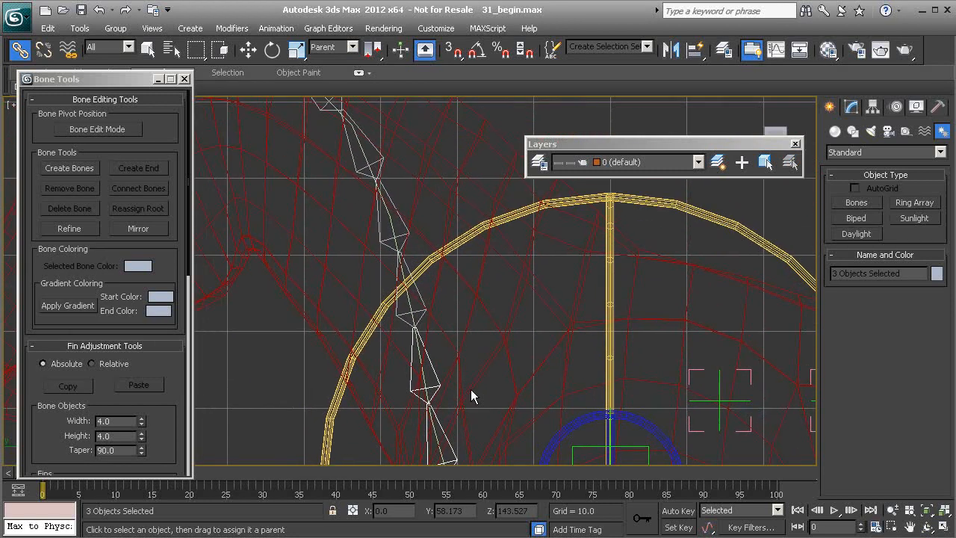
{"action": "left_click", "coordinate": [403, 227], "text": "ctrl"}
{"action": "middle_click_drag", "start_coordinate": [426, 258], "coordinate": [462, 389]}
{"action": "left_click", "coordinate": [412, 282], "text": "ctrl"}
{"action": "left_click", "coordinate": [366, 216], "text": "ctrl"}
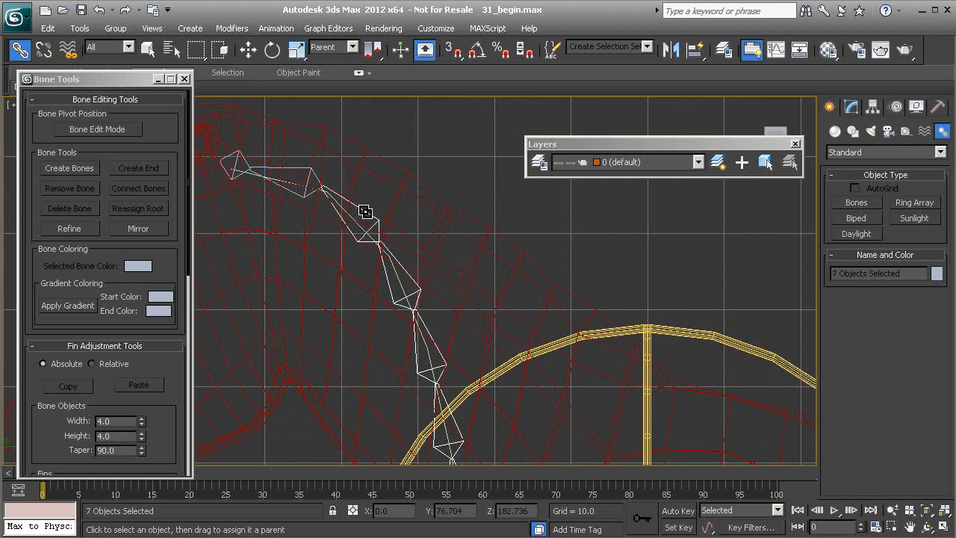
{"action": "left_click", "coordinate": [319, 178], "text": "ctrl"}
{"action": "left_click", "coordinate": [538, 162]}
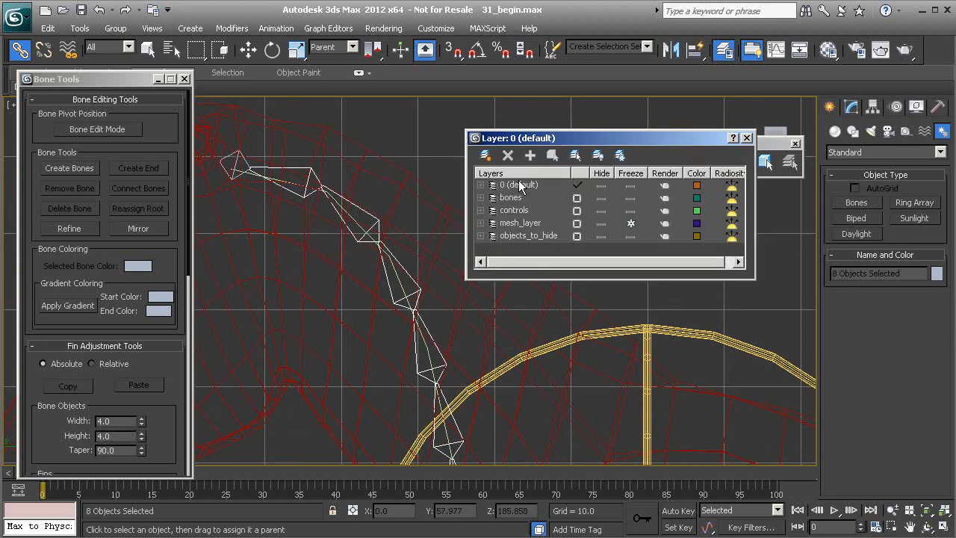
{"action": "left_click", "coordinate": [514, 198]}
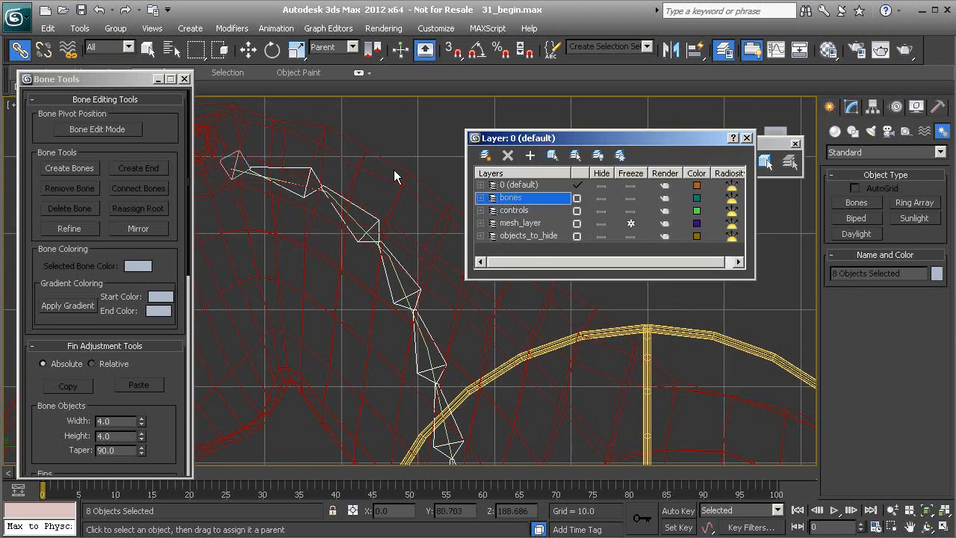
- Add the end nub of the neck chain to the objects_to_hide layer and close the layer manager
{"action": "left_click", "coordinate": [247, 155]}
{"action": "left_click", "coordinate": [527, 236]}
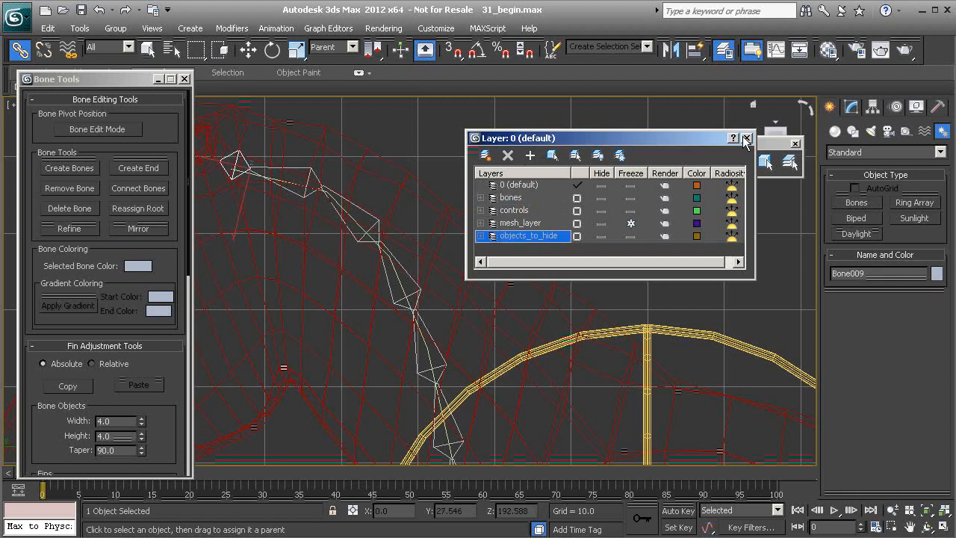
{"action": "left_click", "coordinate": [749, 139]}
- Rename the first neck bone as Bn_Neck_A01 and copy the name
{"action": "middle_click_drag", "start_coordinate": [523, 329], "coordinate": [476, 192]}
{"action": "scroll", "coordinate": [442, 191], "scroll_direction": "down", "scroll_amount": 3}
{"action": "middle_click_drag", "start_coordinate": [445, 301], "coordinate": [431, 240]}
{"action": "scroll", "coordinate": [411, 279], "scroll_direction": "up", "scroll_amount": 3}
{"action": "middle_click_drag", "start_coordinate": [440, 350], "coordinate": [429, 322]}
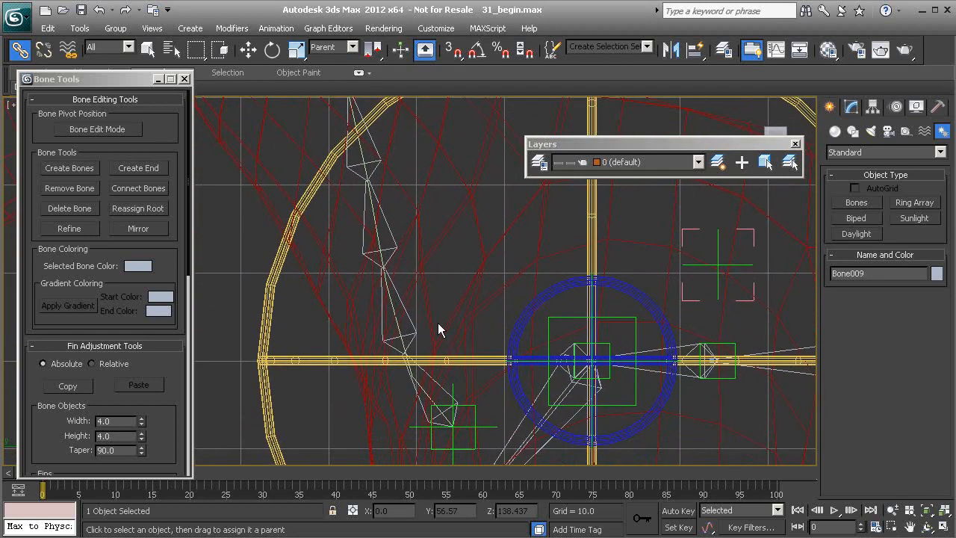
{"action": "left_click", "coordinate": [444, 385]}
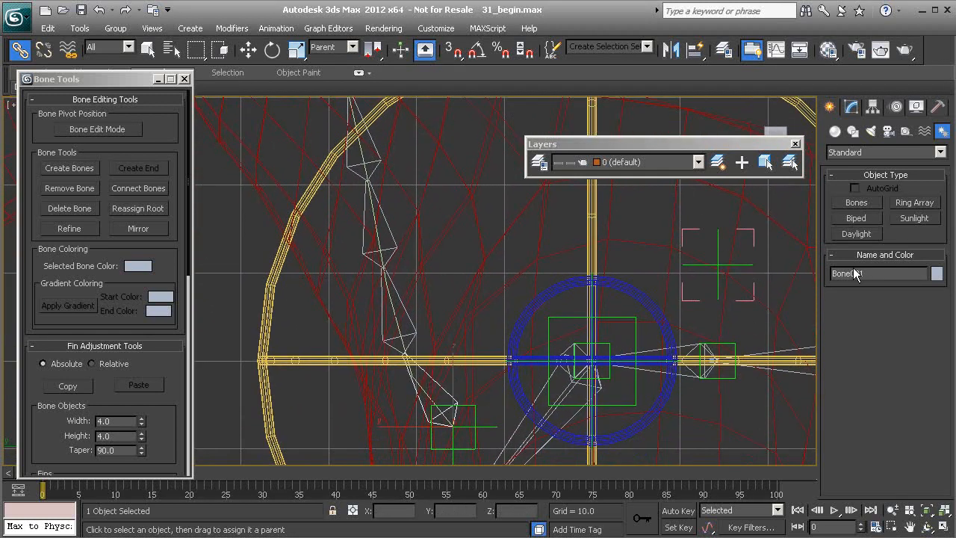
{"action": "middle_click_drag", "start_coordinate": [352, 269], "coordinate": [364, 264]}
{"action": "key", "text": "q"}
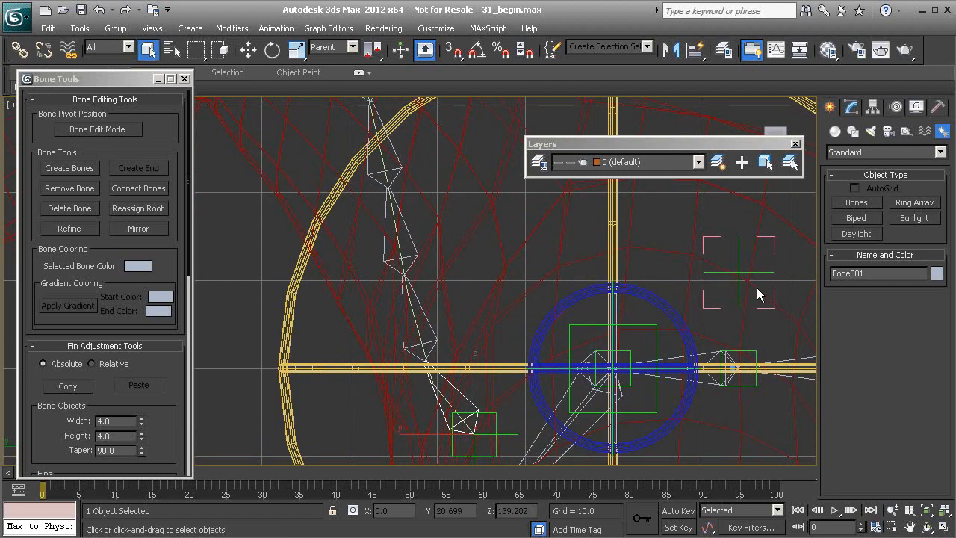
{"action": "double_click", "coordinate": [882, 273]}
{"action": "type", "text": "B"}
{"action": "double_click", "coordinate": [882, 273]}
{"action": "key", "text": "ctrl+c"}
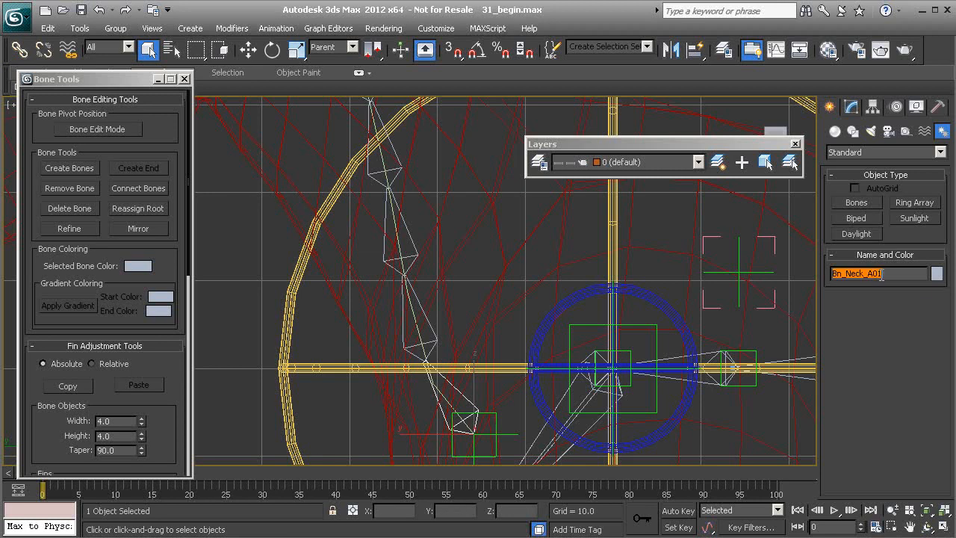
- Rename the second neck bone as Bn_Neck_B01, reusing the copied name
{"action": "left_click", "coordinate": [431, 337]}
{"action": "double_click", "coordinate": [873, 273]}
{"action": "key", "text": "ctrl+v"}
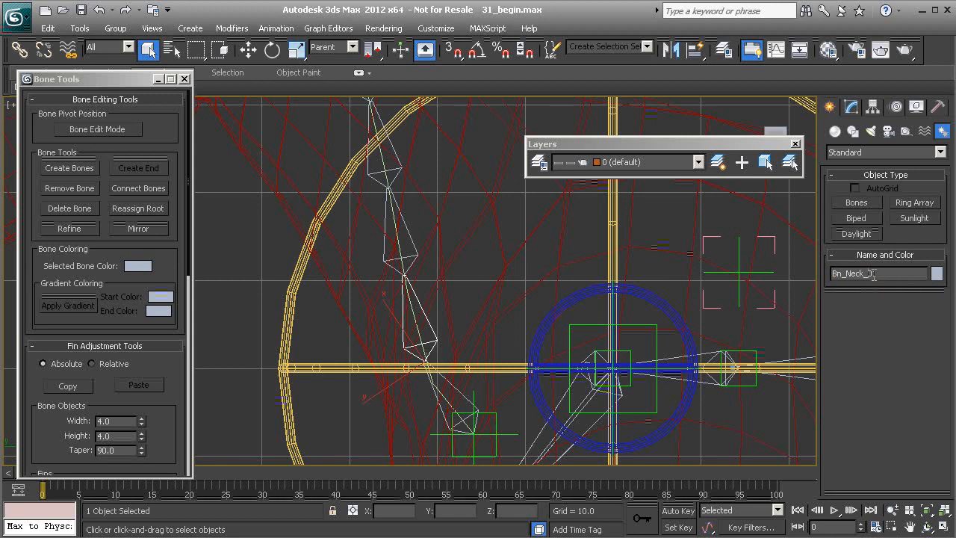
- Examine the neck bone chain from its base up to the head, with nothing selected
{"action": "scroll", "coordinate": [539, 296], "scroll_direction": "down", "scroll_amount": 5}
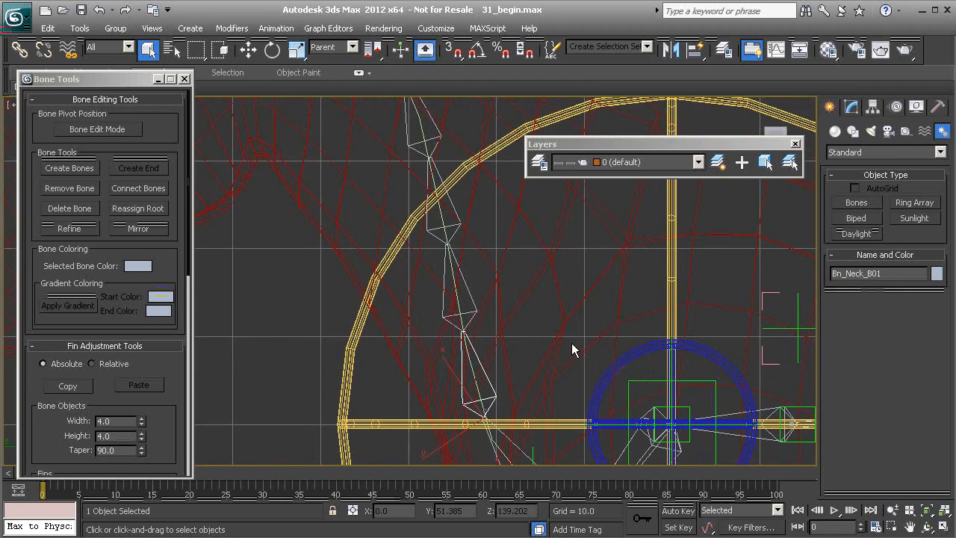
{"action": "mouse_move", "coordinate": [442, 238]}
{"action": "middle_mouse_down"}
{"action": "mouse_move", "coordinate": [487, 281]}
{"action": "mouse_move", "coordinate": [446, 241]}
{"action": "middle_mouse_up"}
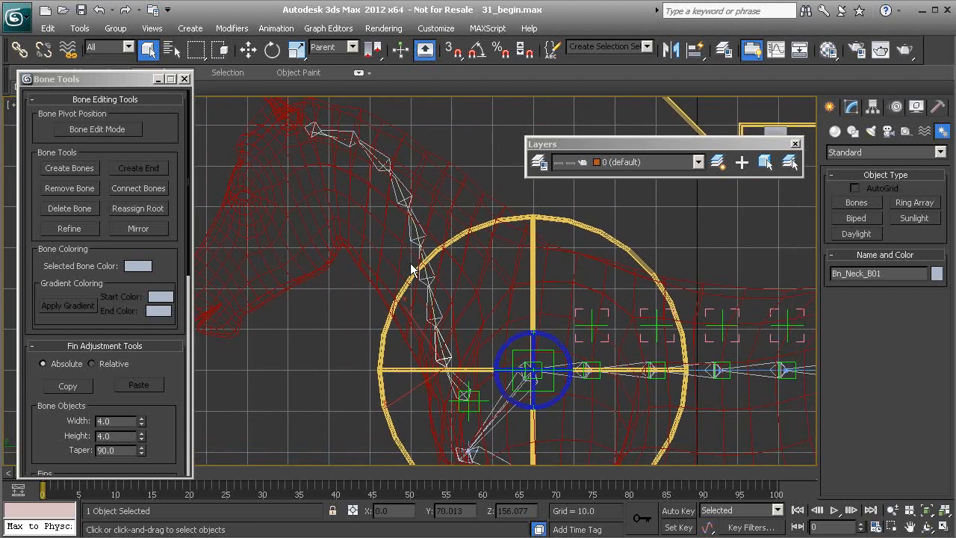
{"action": "left_click", "coordinate": [523, 267]}
{"action": "scroll", "coordinate": [523, 267], "scroll_direction": "down", "scroll_amount": 1}
{"action": "middle_click_drag", "start_coordinate": [523, 267], "coordinate": [501, 250]}
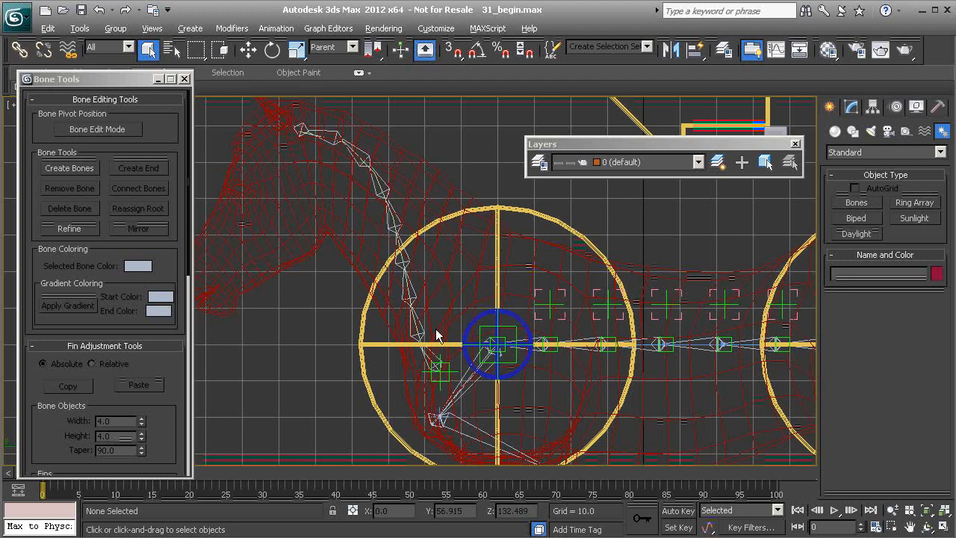
{"action": "scroll", "coordinate": [404, 285], "scroll_direction": "up", "scroll_amount": 3}
{"action": "middle_click_drag", "start_coordinate": [399, 250], "coordinate": [416, 321]}
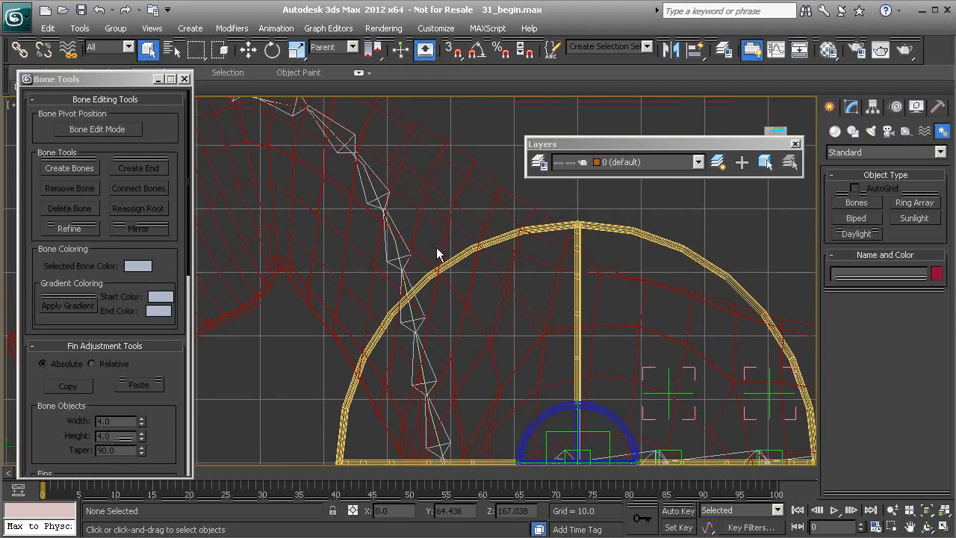
{"action": "middle_click_drag", "start_coordinate": [390, 212], "coordinate": [427, 260]}
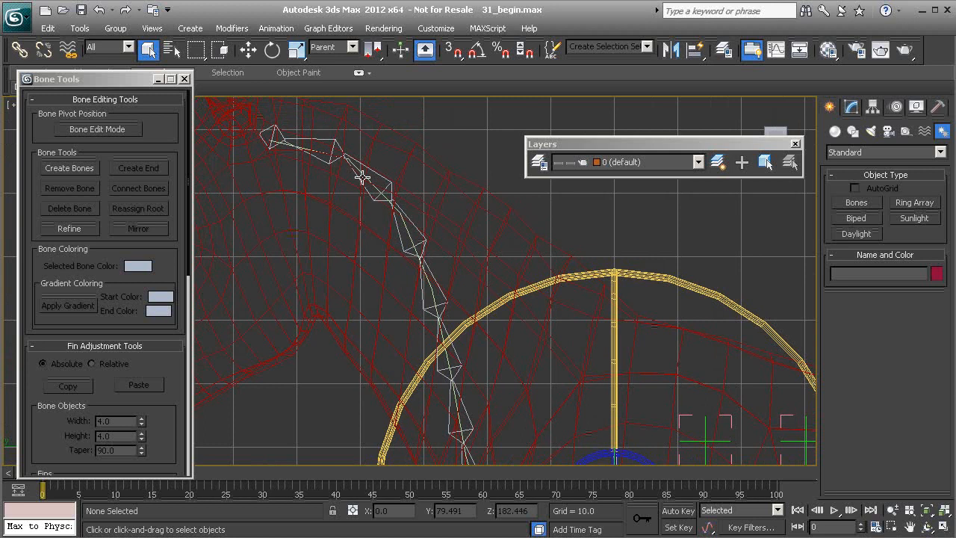
- Select the neck spline Spl_Neck01 and examine the neck chain in relation to the spine and legs of the rig
{"action": "left_click", "coordinate": [277, 143]}
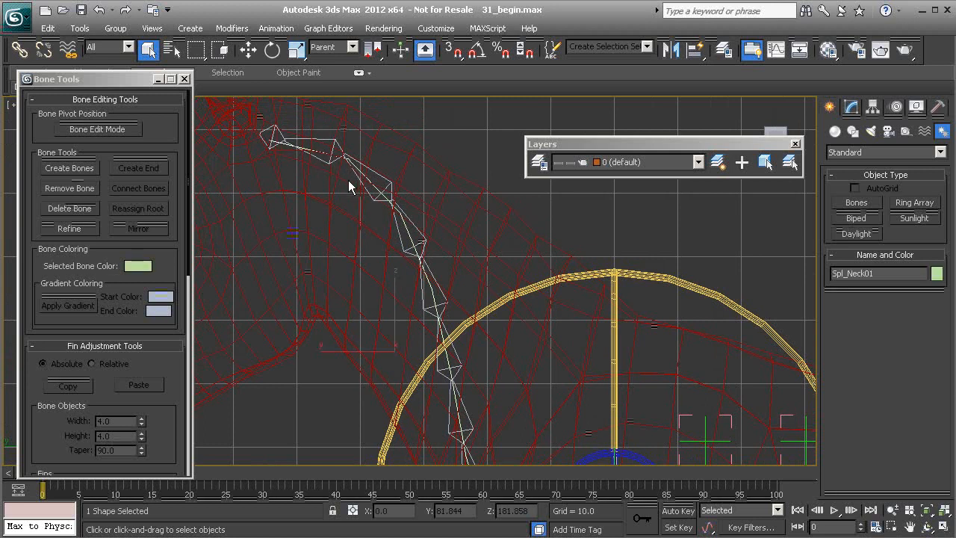
{"action": "middle_click_drag", "start_coordinate": [347, 178], "coordinate": [348, 186]}
{"action": "middle_click_drag", "start_coordinate": [396, 241], "coordinate": [380, 208]}
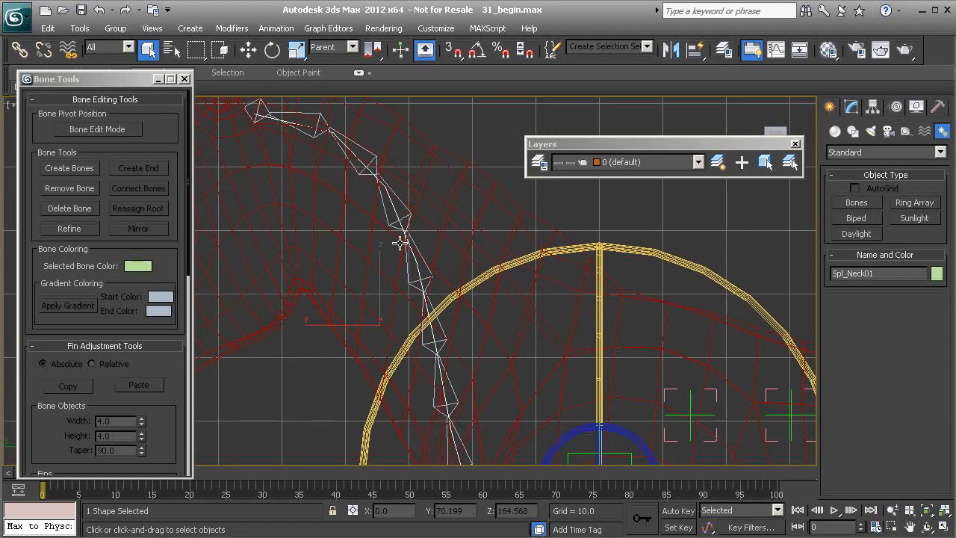
{"action": "scroll", "coordinate": [391, 188], "scroll_direction": "down", "scroll_amount": 8}
{"action": "middle_click_drag", "start_coordinate": [459, 370], "coordinate": [435, 291]}
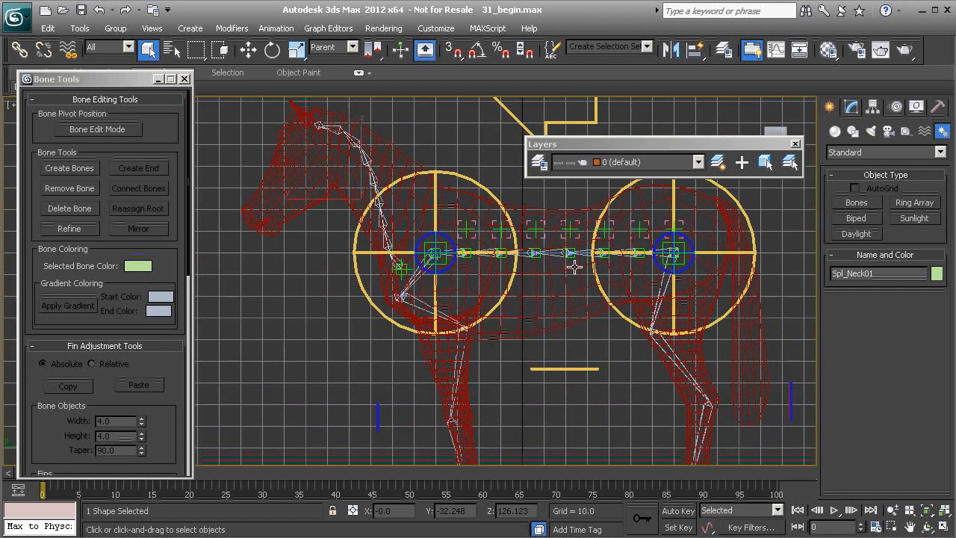
{"action": "middle_click_drag", "start_coordinate": [543, 280], "coordinate": [472, 258]}
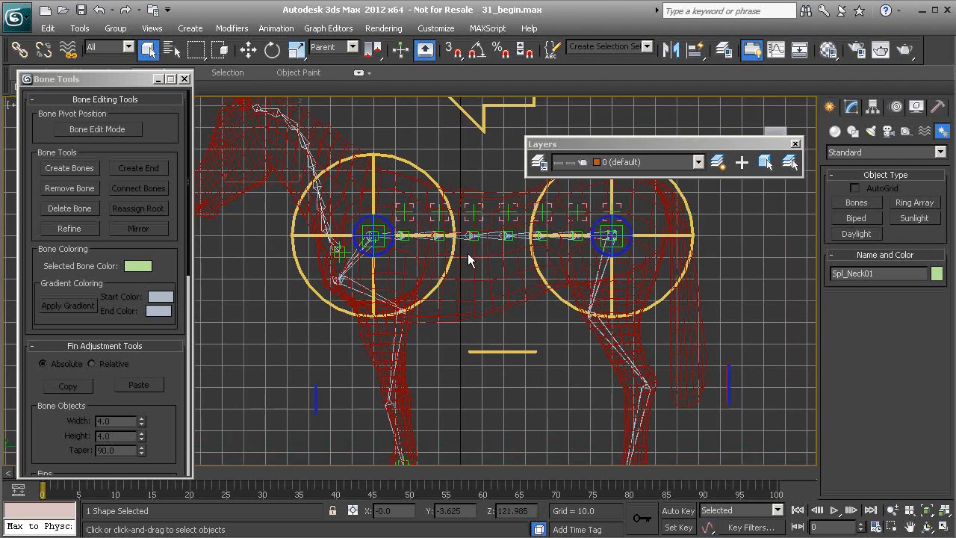
{"action": "scroll", "coordinate": [466, 262], "scroll_direction": "down", "scroll_amount": 3}
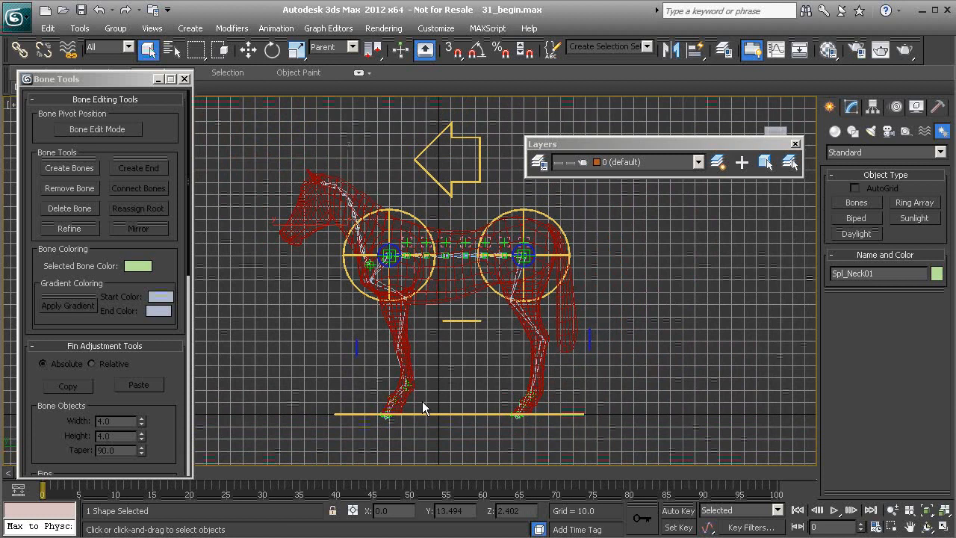
{"action": "scroll", "coordinate": [435, 272], "scroll_direction": "up", "scroll_amount": 6}
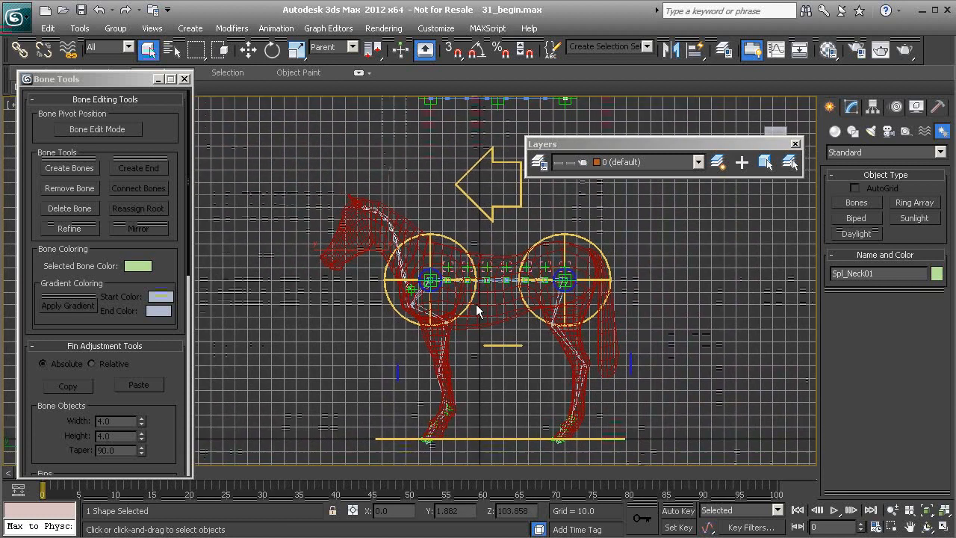
{"action": "middle_click_drag", "start_coordinate": [416, 249], "coordinate": [435, 306]}
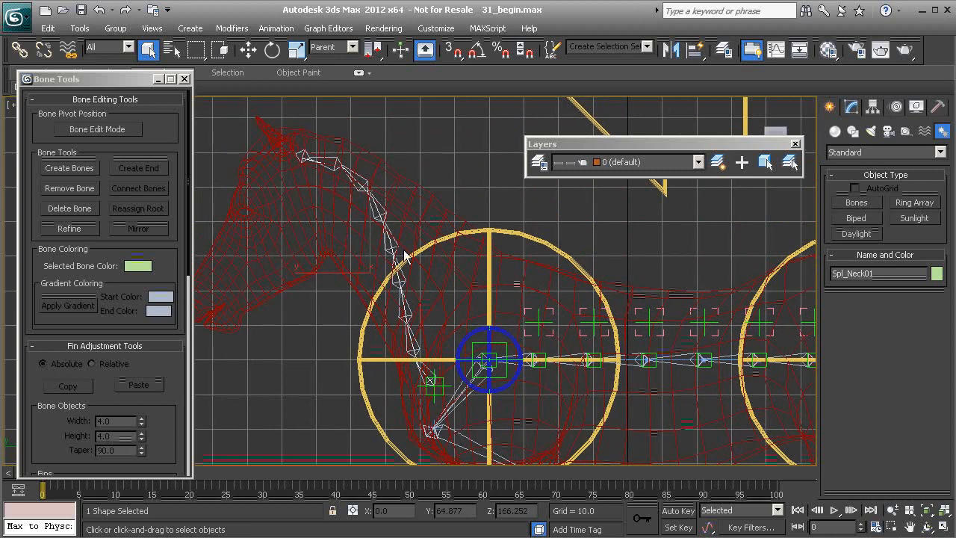
{"action": "scroll", "coordinate": [396, 224], "scroll_direction": "down", "scroll_amount": 6}
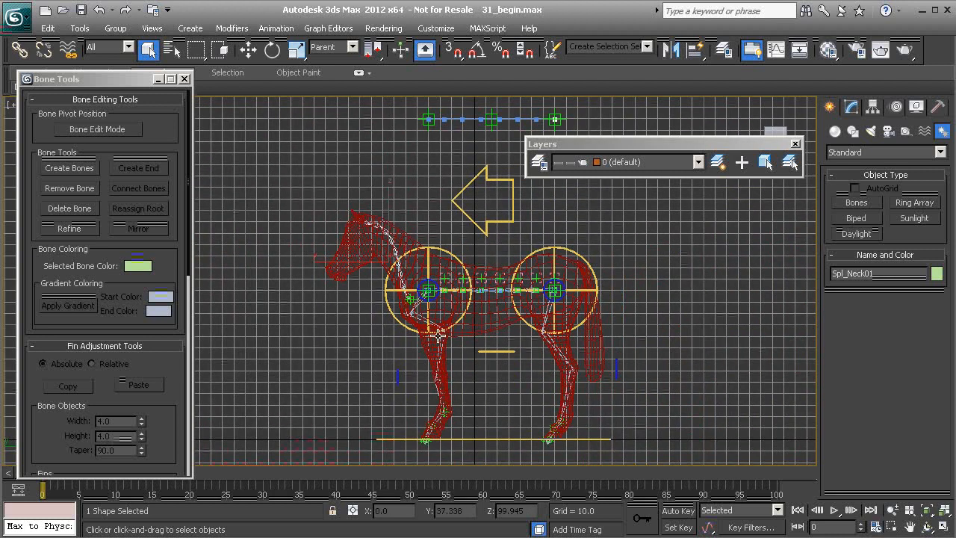
{"action": "scroll", "coordinate": [411, 314], "scroll_direction": "up", "scroll_amount": 5}
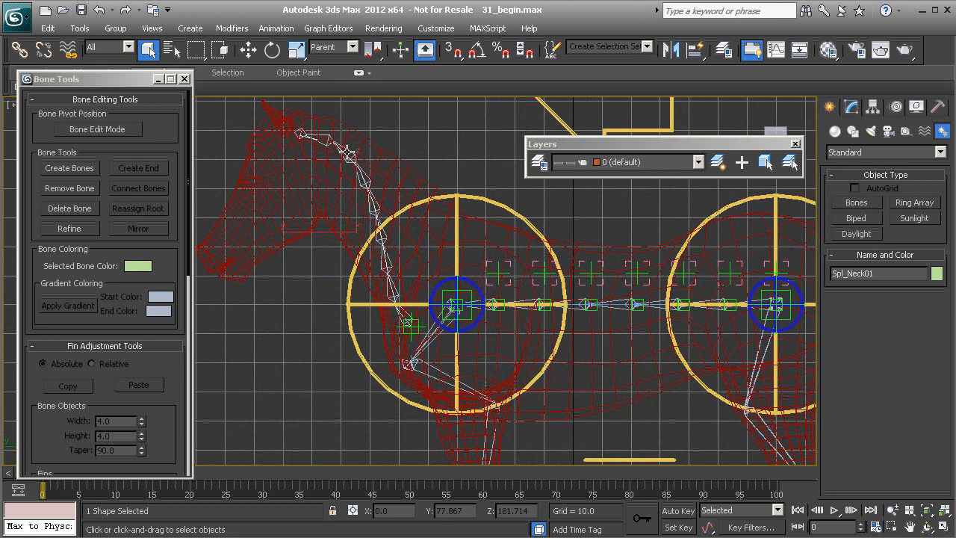
- Hide the mesh_layer and bones layers, and activate Select and Link with the neck spline selected
{"action": "left_click", "coordinate": [539, 162]}
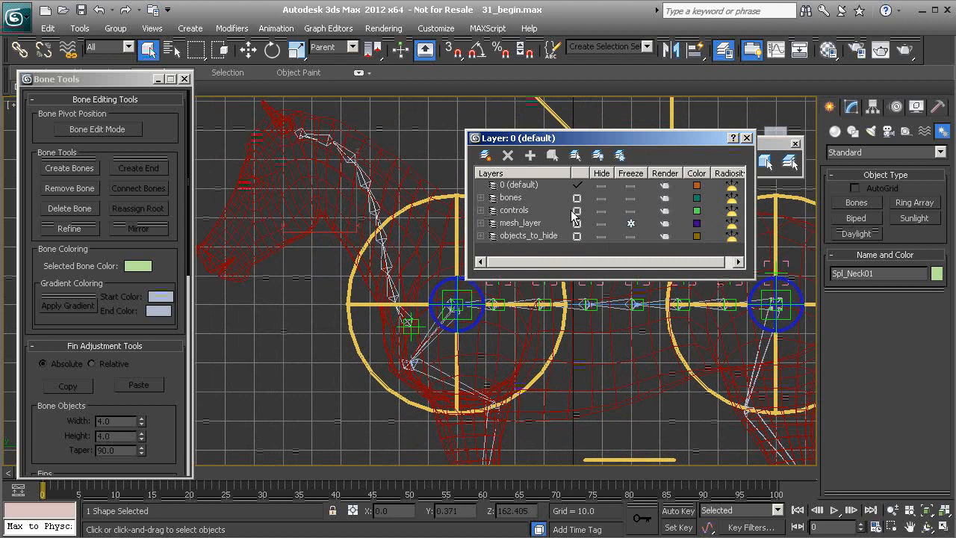
{"action": "left_click", "coordinate": [602, 223]}
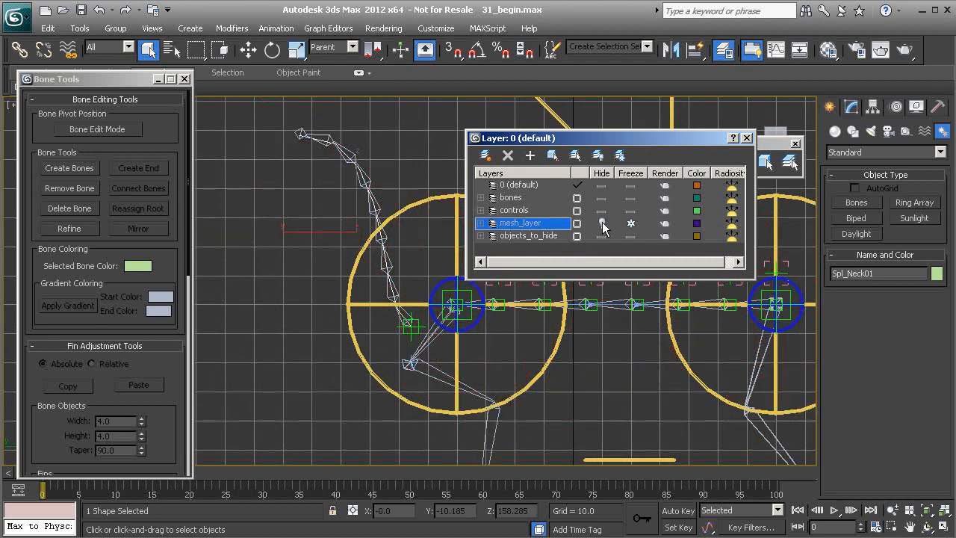
{"action": "middle_click_drag", "start_coordinate": [343, 237], "coordinate": [314, 207]}
{"action": "middle_click_drag", "start_coordinate": [387, 343], "coordinate": [341, 258]}
{"action": "scroll", "coordinate": [351, 265], "scroll_direction": "down", "scroll_amount": 4}
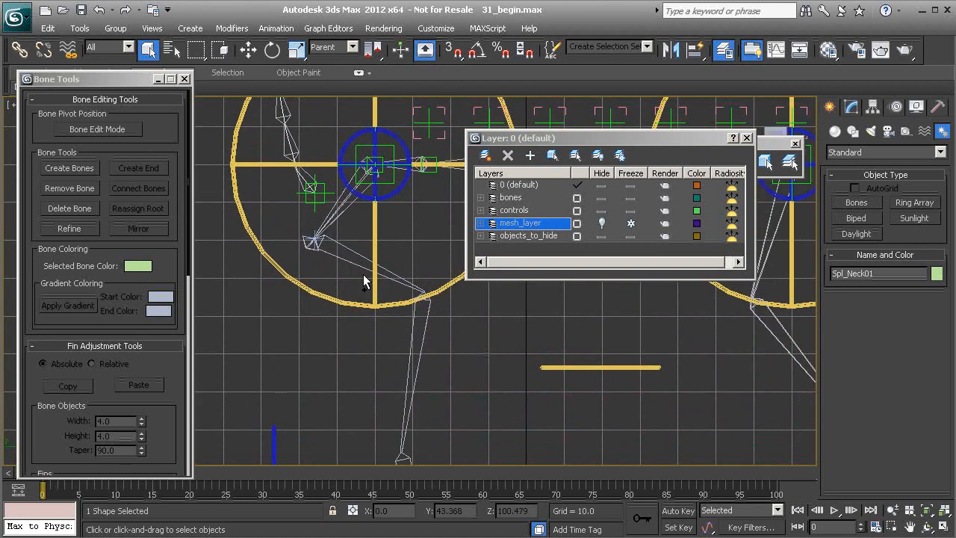
{"action": "left_click", "coordinate": [19, 49]}
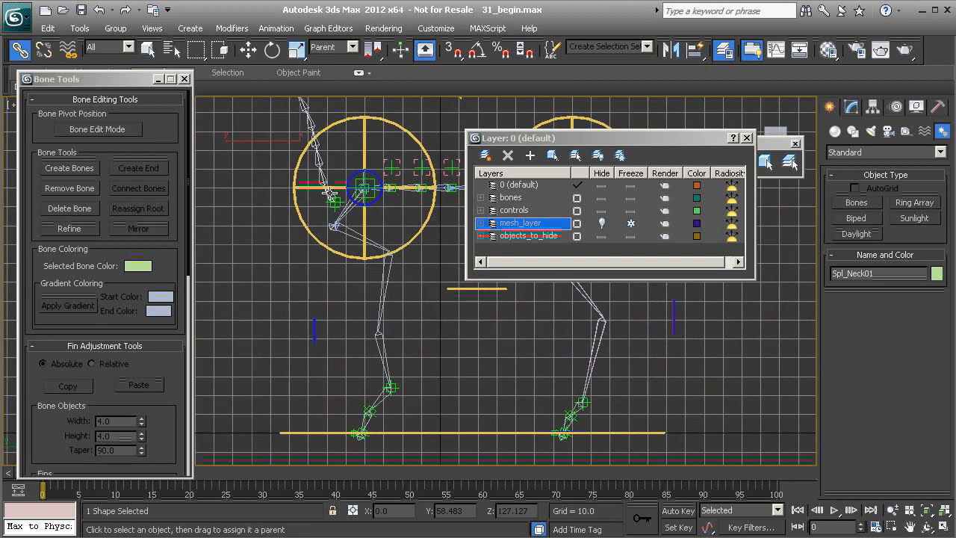
{"action": "middle_click_drag", "start_coordinate": [319, 173], "coordinate": [354, 266]}
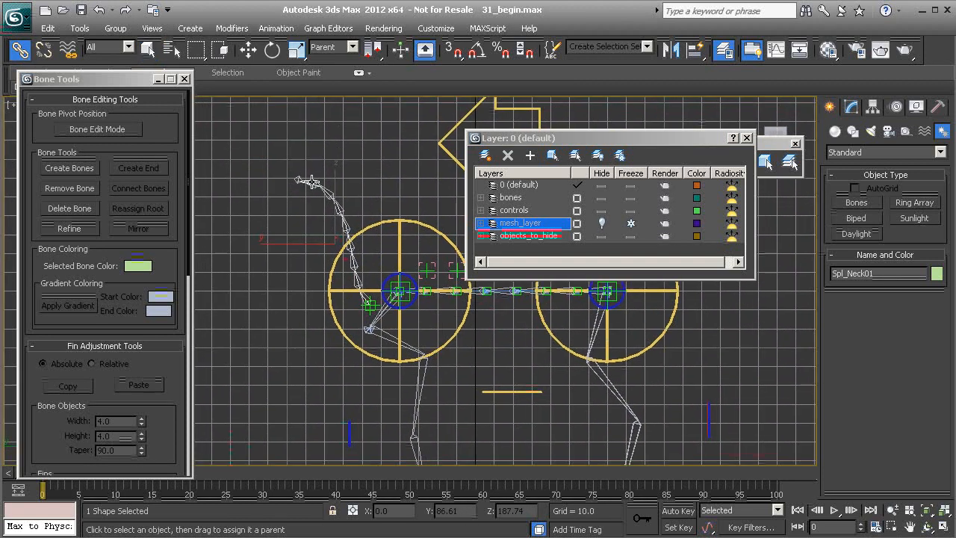
{"action": "left_click", "coordinate": [601, 198]}
{"action": "middle_click_drag", "start_coordinate": [377, 293], "coordinate": [344, 192]}
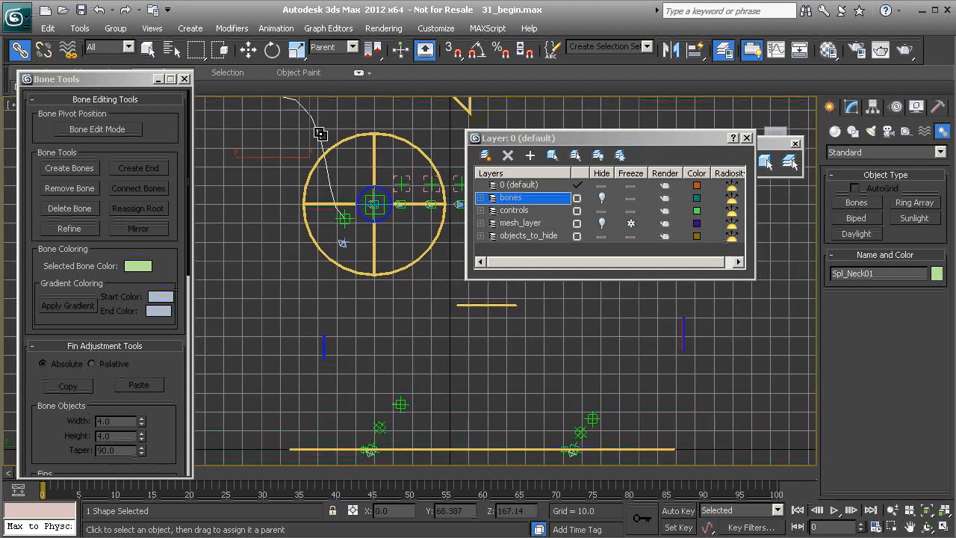
- Unhide the bones layer and select the first neck bone Bn_Neck_A01 at the base of the neck
{"action": "left_click_drag", "start_coordinate": [269, 404], "coordinate": [317, 448]}
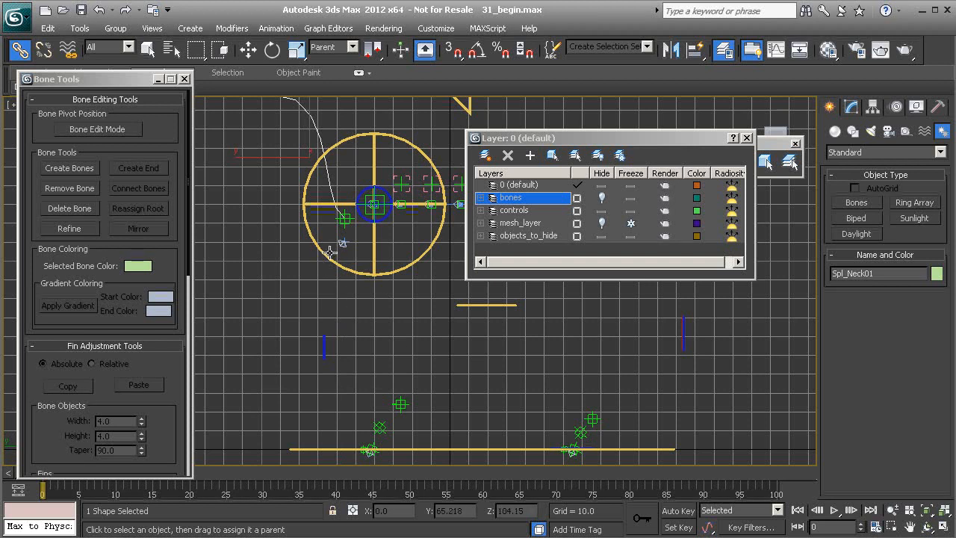
{"action": "middle_click_drag", "start_coordinate": [331, 254], "coordinate": [331, 284]}
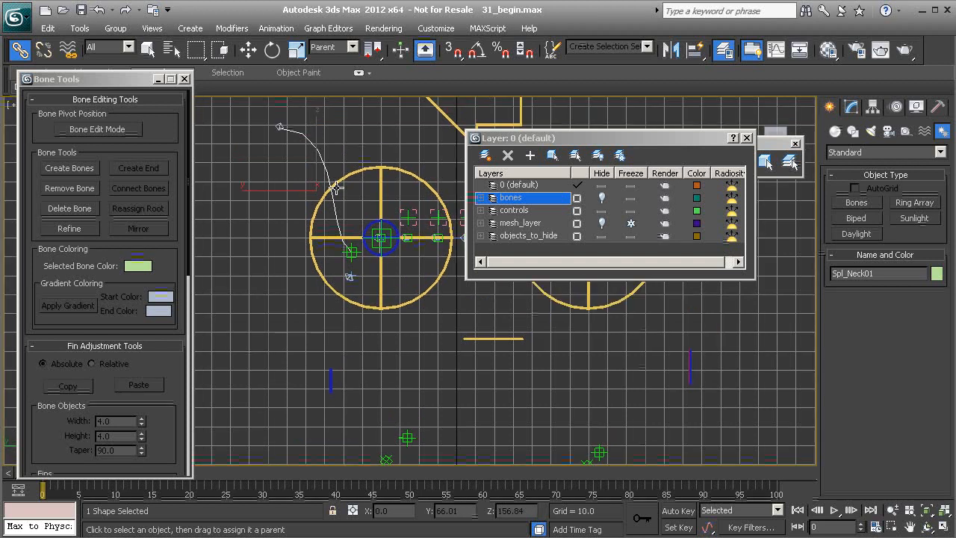
{"action": "left_click", "coordinate": [602, 198]}
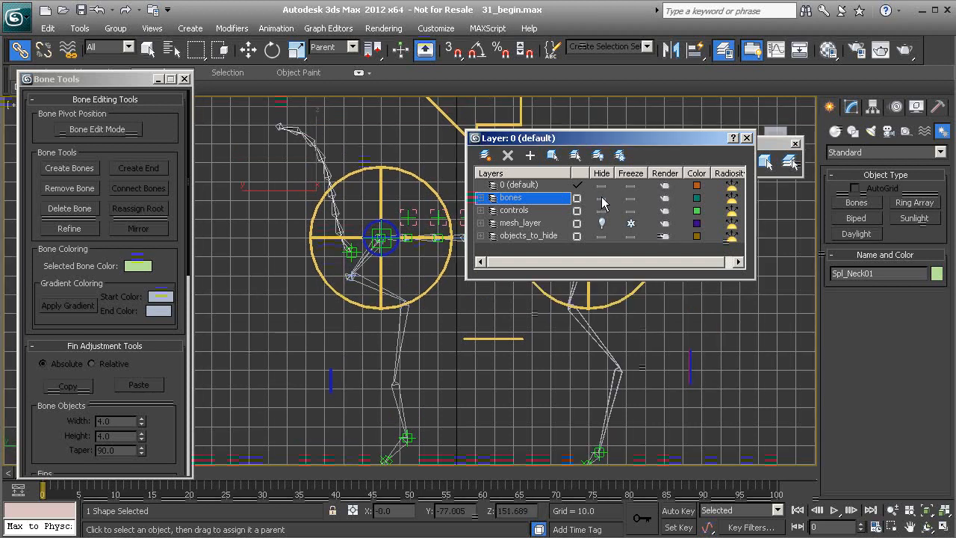
{"action": "scroll", "coordinate": [309, 250], "scroll_direction": "up", "scroll_amount": 3}
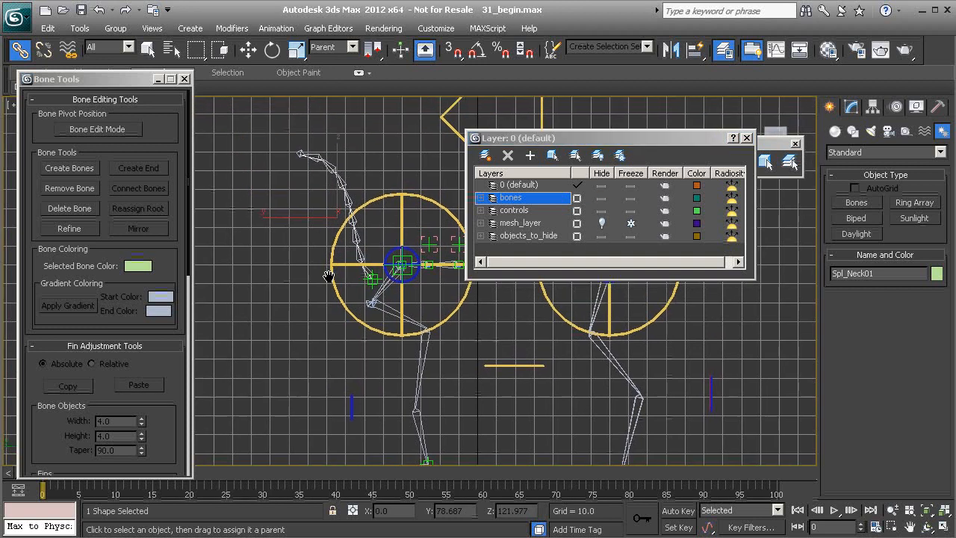
{"action": "scroll", "coordinate": [437, 347], "scroll_direction": "up", "scroll_amount": 5}
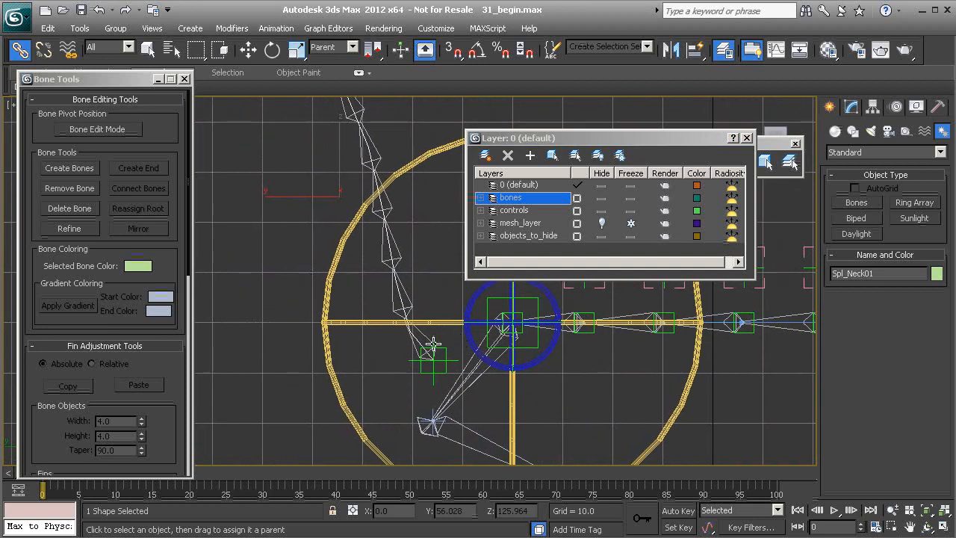
{"action": "left_click", "coordinate": [426, 337]}
{"action": "scroll", "coordinate": [385, 261], "scroll_direction": "down", "scroll_amount": 4}
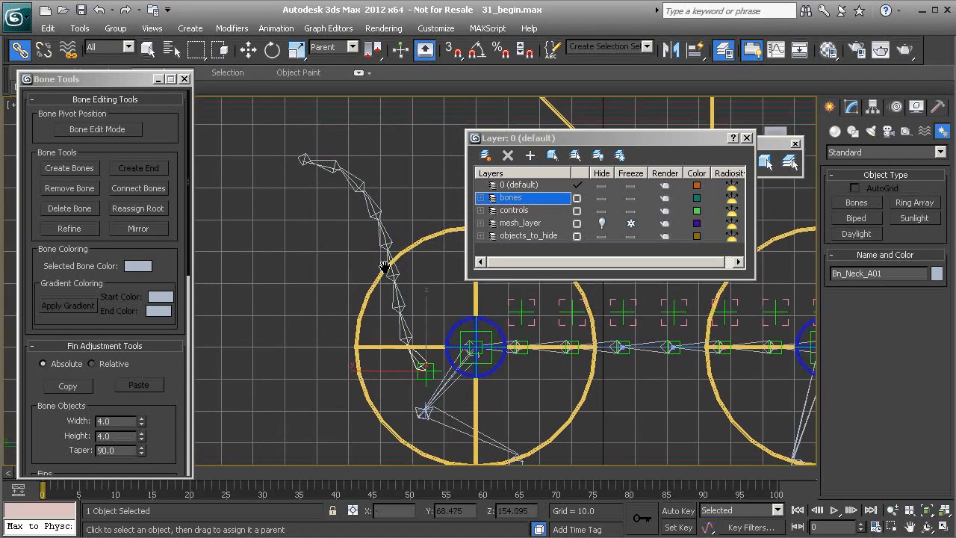
{"action": "key", "text": "q"}
{"action": "middle_click_drag", "start_coordinate": [345, 192], "coordinate": [322, 167]}
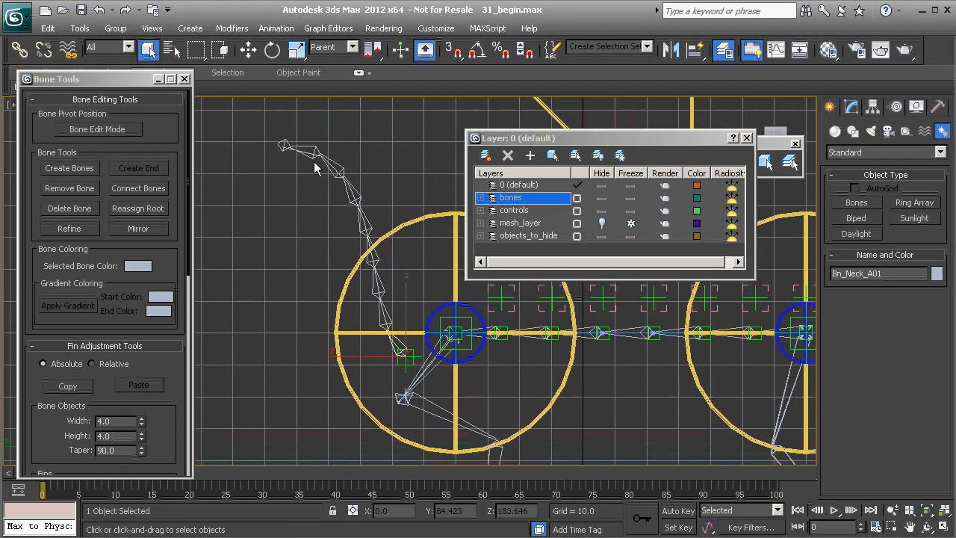
- Apply a SplineIK Solver from Bn_Neck_A01 to the end bone Be_Neck_I01 at the head end of the neck
{"action": "left_click", "coordinate": [276, 29]}
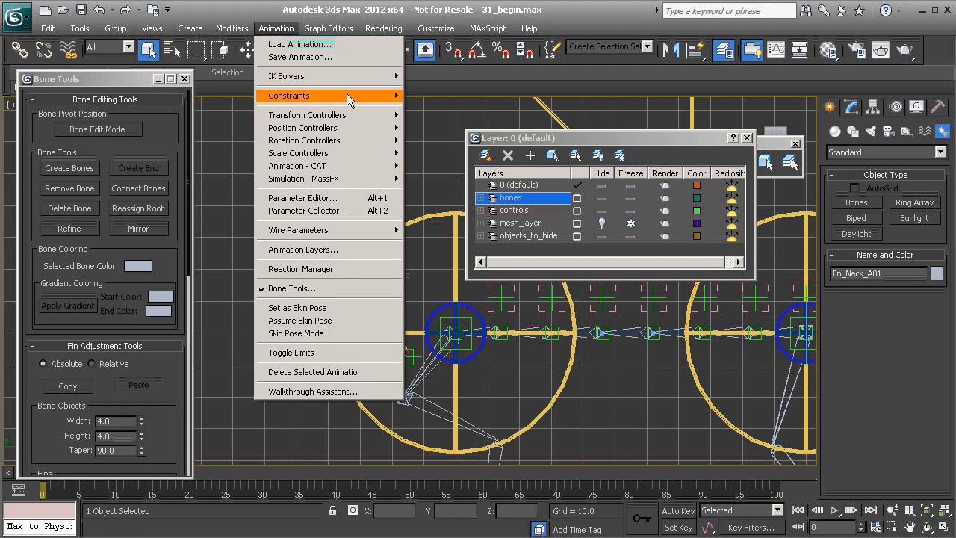
{"action": "mouse_move", "coordinate": [367, 77]}
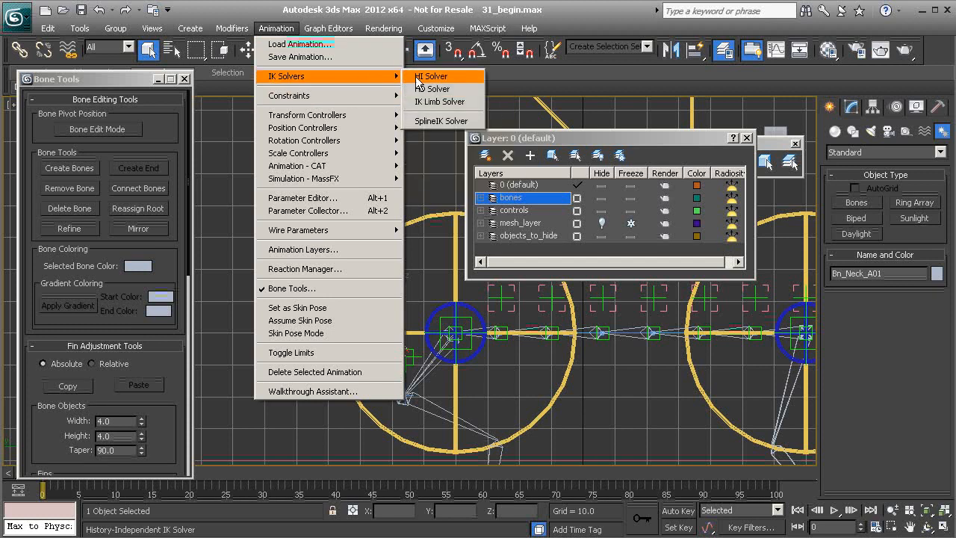
{"action": "left_click", "coordinate": [442, 122]}
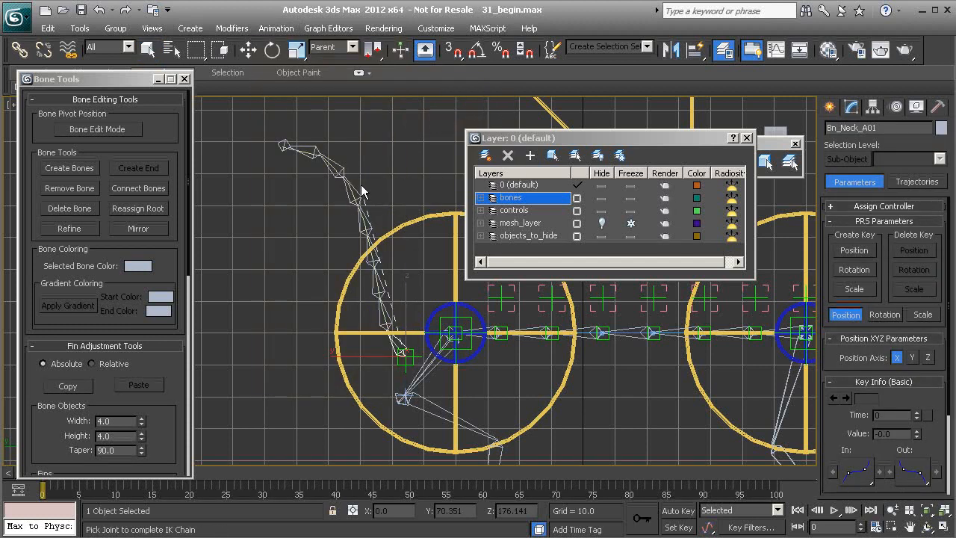
{"action": "left_click", "coordinate": [283, 150]}
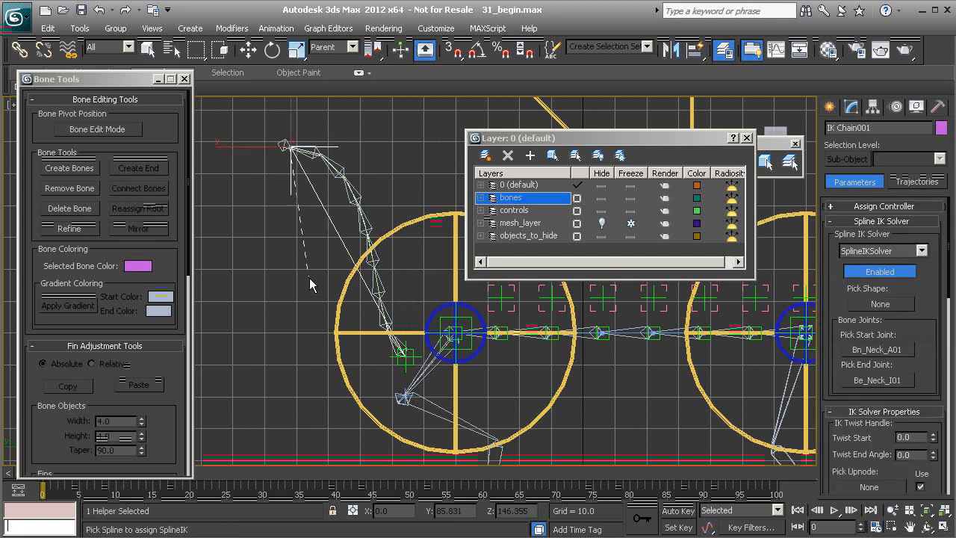
- Assign the neck spline Spl_Neck01 as the shape that drives the spline IK chain
{"action": "scroll", "coordinate": [410, 281], "scroll_direction": "up", "scroll_amount": 4}
{"action": "middle_click_drag", "start_coordinate": [326, 197], "coordinate": [463, 434]}
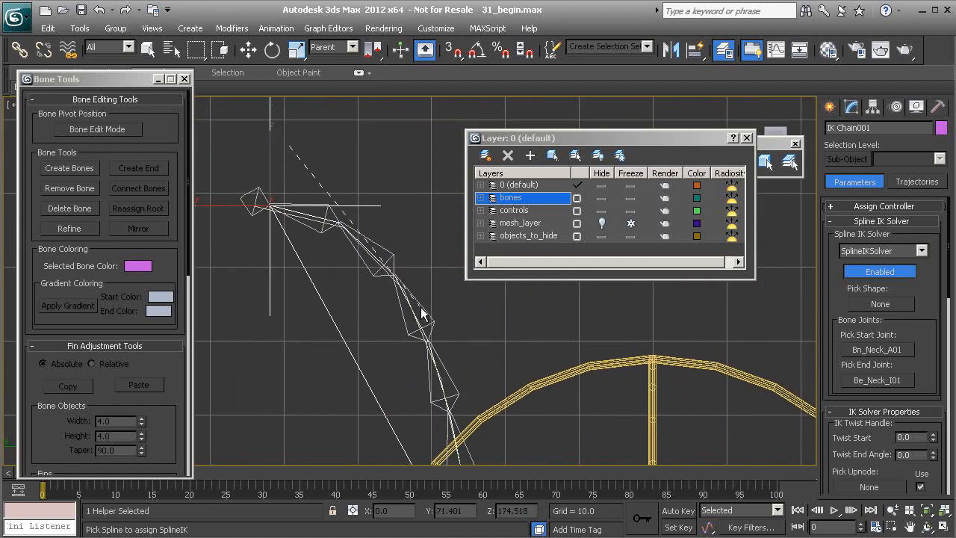
{"action": "scroll", "coordinate": [409, 284], "scroll_direction": "down", "scroll_amount": 2}
{"action": "scroll", "coordinate": [410, 283], "scroll_direction": "down", "scroll_amount": 1}
{"action": "middle_click_drag", "start_coordinate": [410, 388], "coordinate": [382, 323]}
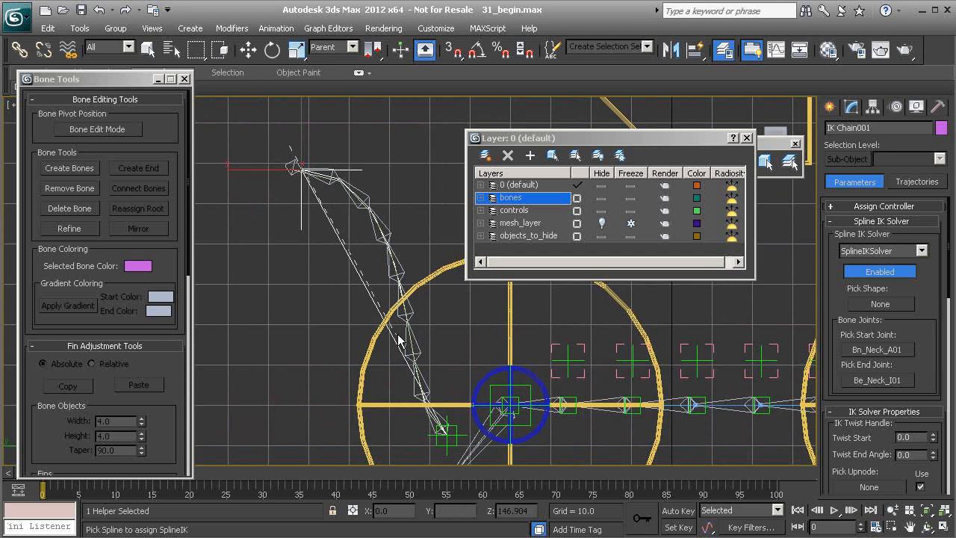
{"action": "scroll", "coordinate": [397, 353], "scroll_direction": "up", "scroll_amount": 5}
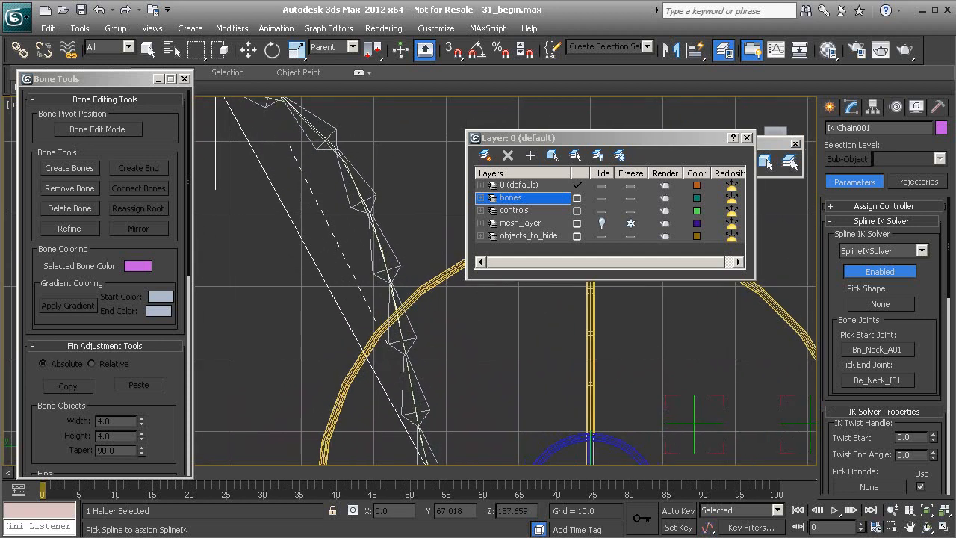
{"action": "key", "text": "w"}
{"action": "left_click", "coordinate": [398, 355]}
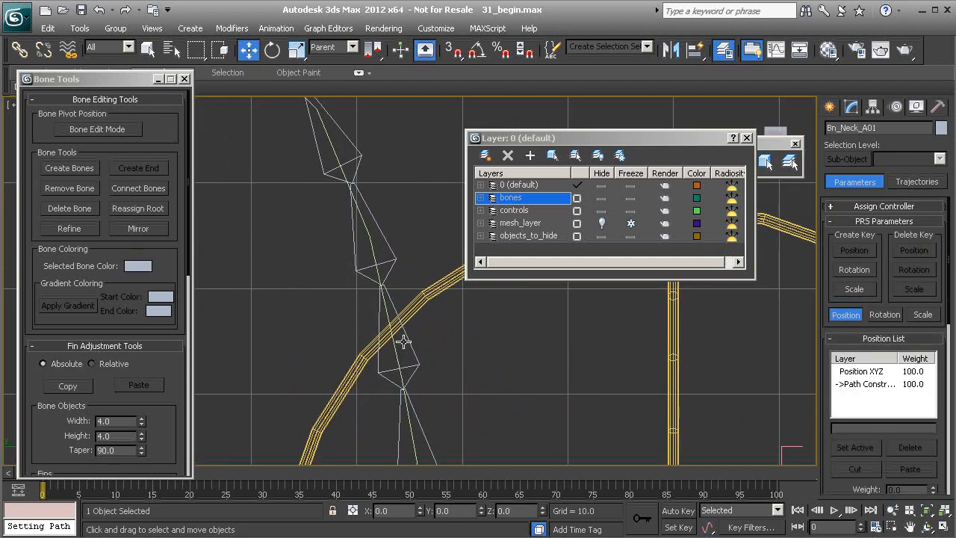
- Test the neck's bending by moving the head-end helper Point002 down towards the ground, and undo the moves
{"action": "scroll", "coordinate": [358, 297], "scroll_direction": "down", "scroll_amount": 3}
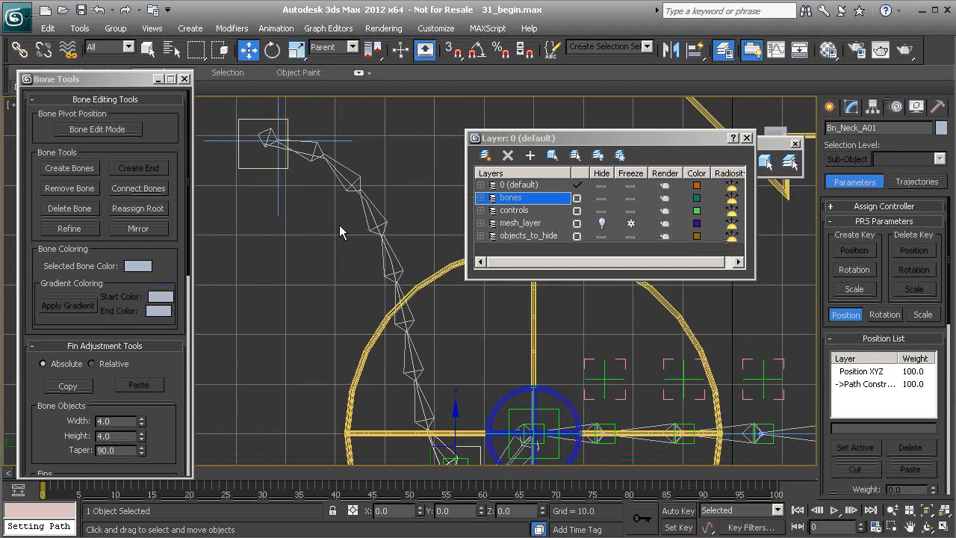
{"action": "middle_click_drag", "start_coordinate": [343, 239], "coordinate": [332, 234]}
{"action": "left_click", "coordinate": [250, 163]}
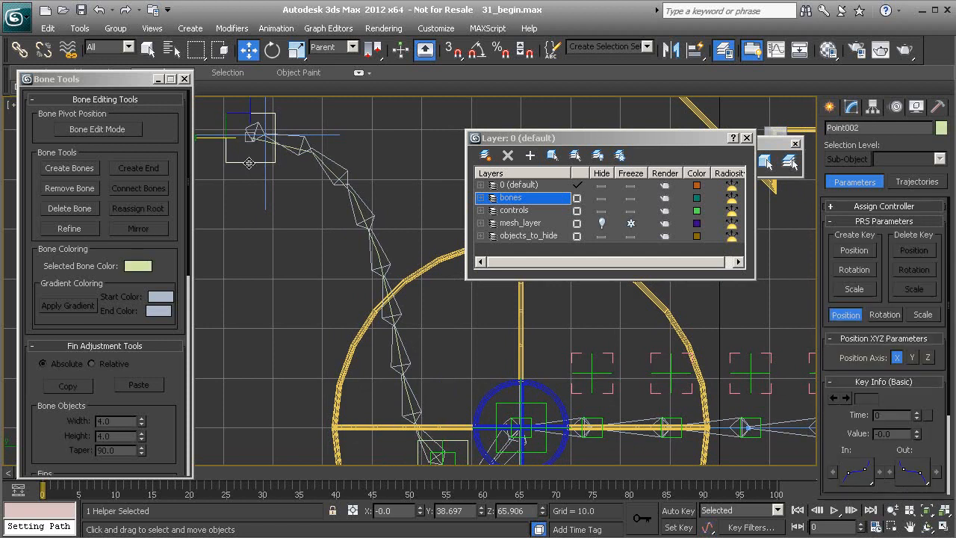
{"action": "scroll", "coordinate": [325, 239], "scroll_direction": "down", "scroll_amount": 4}
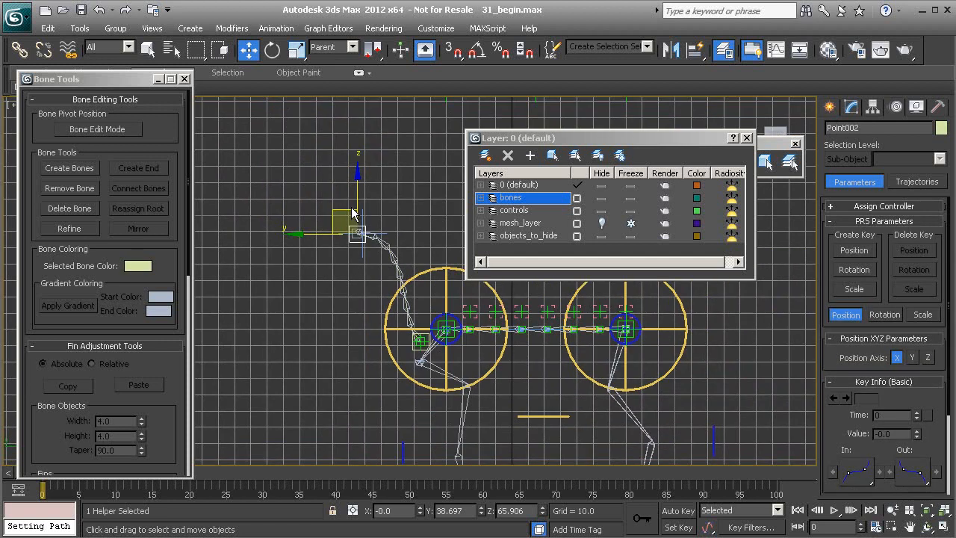
{"action": "left_click_drag", "start_coordinate": [343, 209], "coordinate": [312, 435]}
{"action": "middle_click_drag", "start_coordinate": [347, 367], "coordinate": [339, 211]}
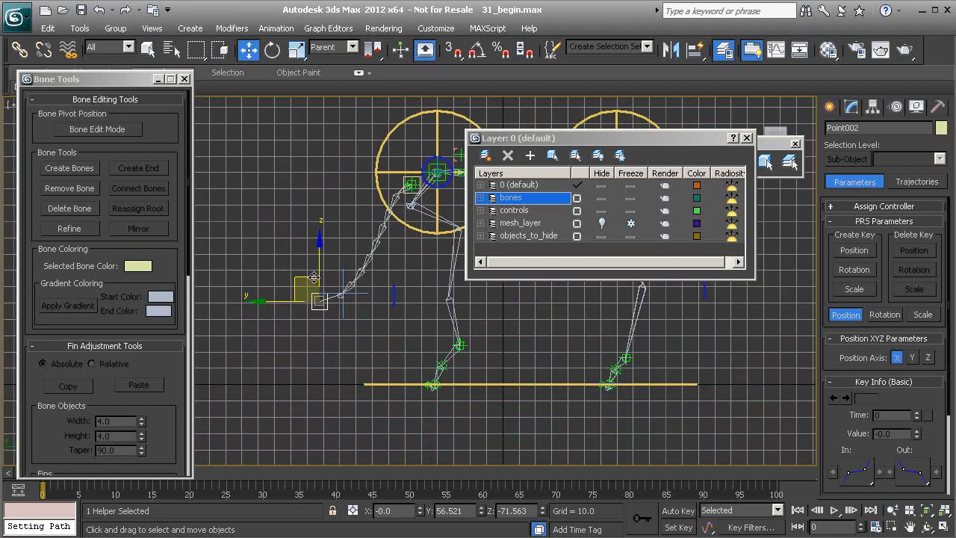
{"action": "left_click_drag", "start_coordinate": [297, 281], "coordinate": [337, 334]}
{"action": "key", "text": "ctrl+z"}
{"action": "middle_click_drag", "start_coordinate": [336, 238], "coordinate": [336, 373]}
{"action": "scroll", "coordinate": [347, 292], "scroll_direction": "up", "scroll_amount": 4}
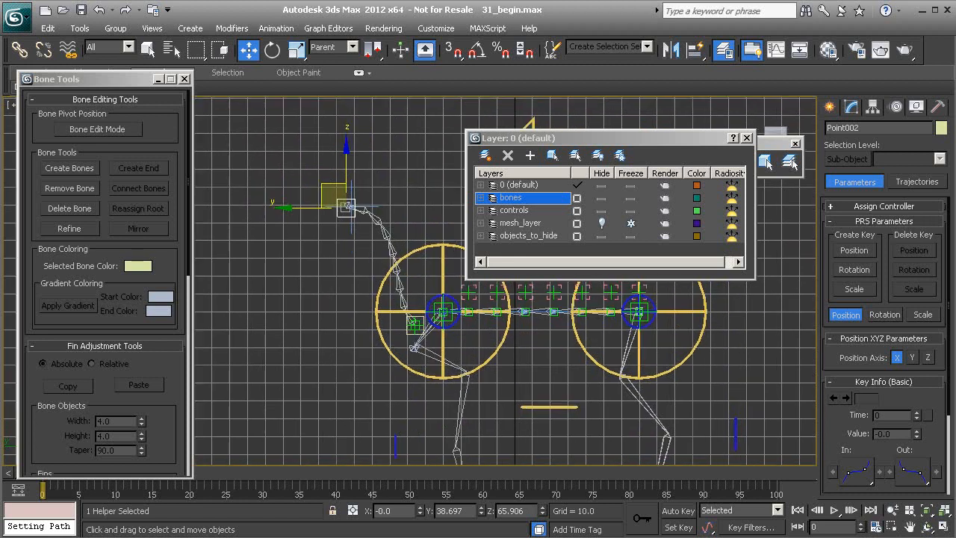
- Rename the neck's IK Chain001 as SpIK_Neck01
{"action": "middle_click_drag", "start_coordinate": [352, 200], "coordinate": [363, 253]}
{"action": "left_click", "coordinate": [360, 193]}
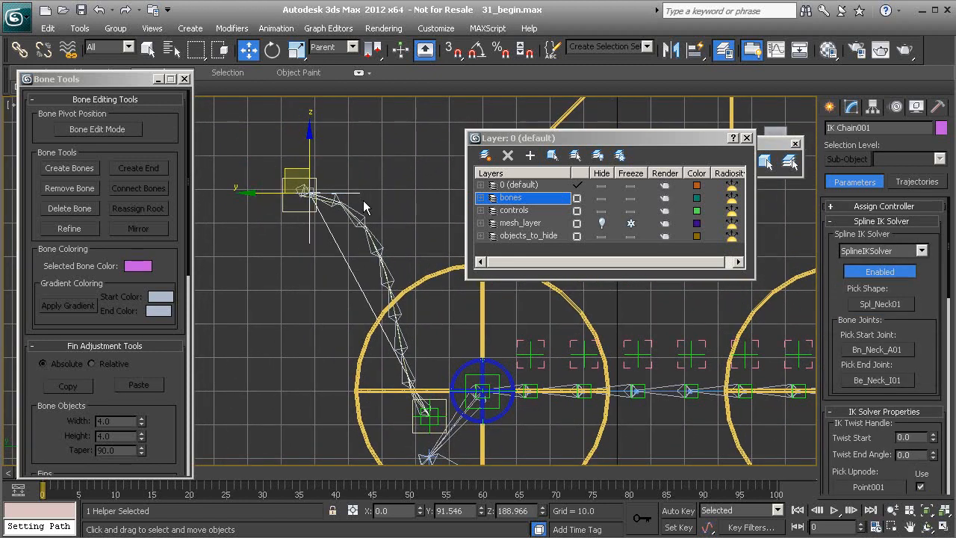
{"action": "double_click", "coordinate": [876, 128]}
{"action": "left_click_drag", "start_coordinate": [893, 129], "coordinate": [823, 137]}
{"action": "type", "text": "SpIK_Neck01"}
- Add SpIK_Neck01 to the objects_to_hide layer
{"action": "left_click", "coordinate": [527, 236]}
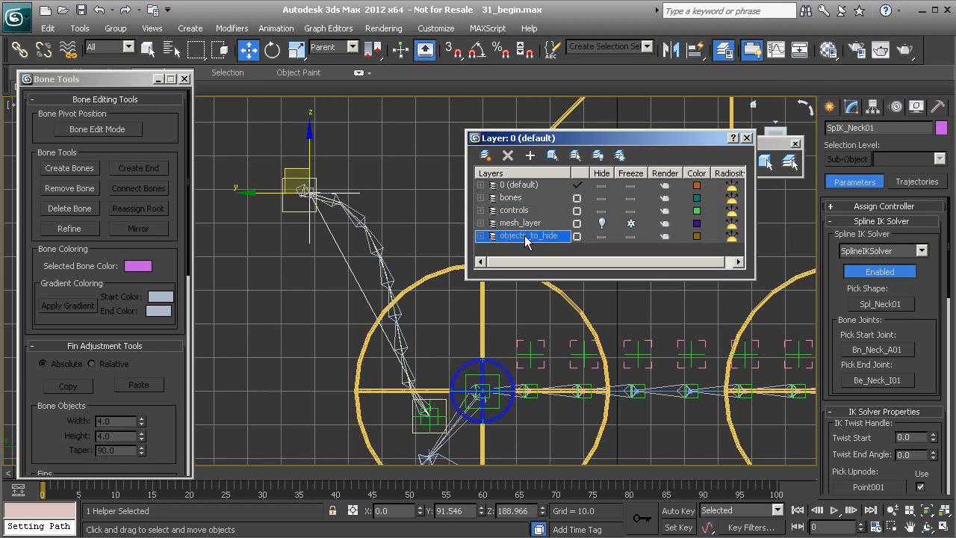
{"action": "left_click", "coordinate": [508, 155]}
{"action": "left_click", "coordinate": [530, 156]}
- Activate Select and Link with SpIK_Neck01 selected, and examine the neck in relation to the thorax and legs
{"action": "middle_click_drag", "start_coordinate": [378, 224], "coordinate": [336, 185]}
{"action": "scroll", "coordinate": [331, 159], "scroll_direction": "down", "scroll_amount": 4}
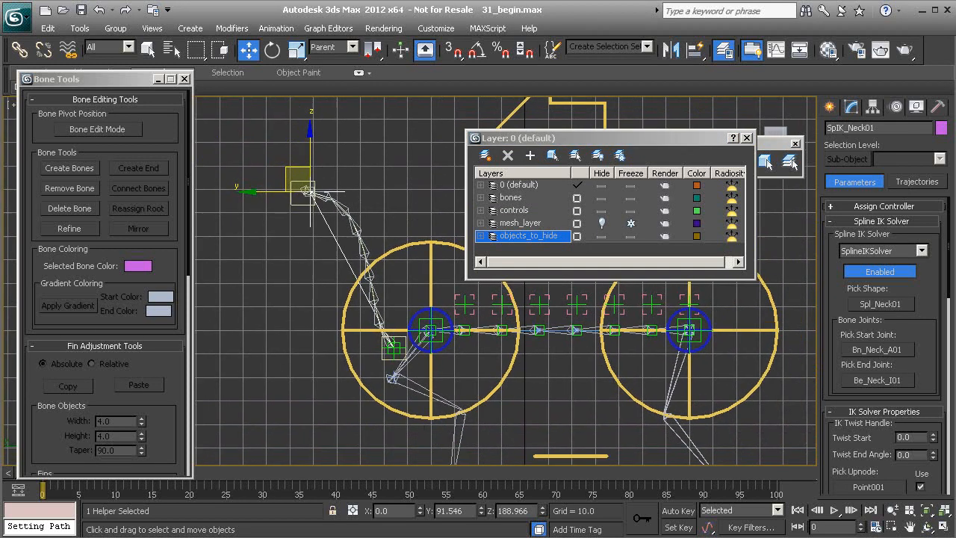
{"action": "middle_click_drag", "start_coordinate": [346, 219], "coordinate": [331, 95]}
{"action": "scroll", "coordinate": [364, 283], "scroll_direction": "down", "scroll_amount": 3}
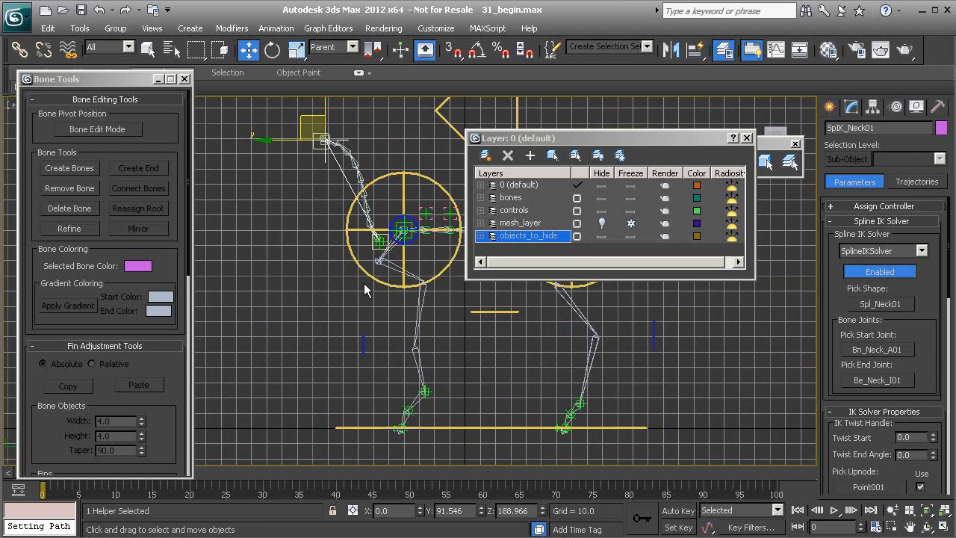
{"action": "left_click", "coordinate": [19, 49]}
{"action": "left_click_drag", "start_coordinate": [346, 138], "coordinate": [349, 427]}
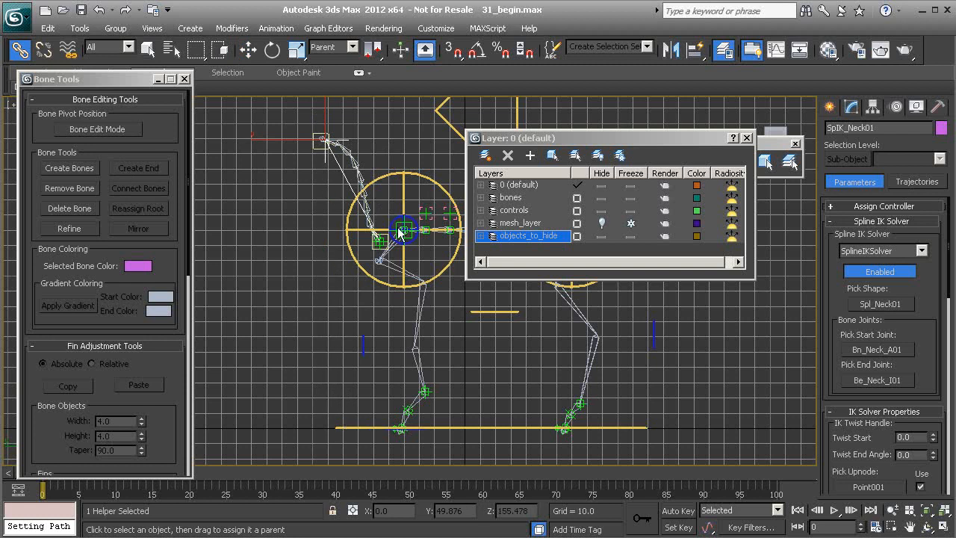
{"action": "middle_click_drag", "start_coordinate": [340, 200], "coordinate": [324, 295]}
{"action": "scroll", "coordinate": [324, 295], "scroll_direction": "up", "scroll_amount": 4}
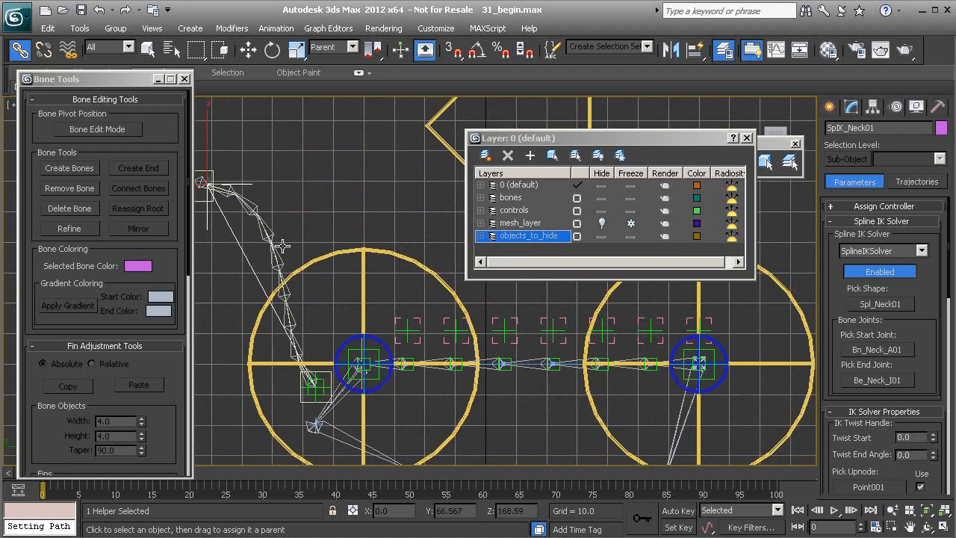
{"action": "middle_click_drag", "start_coordinate": [283, 245], "coordinate": [329, 268]}
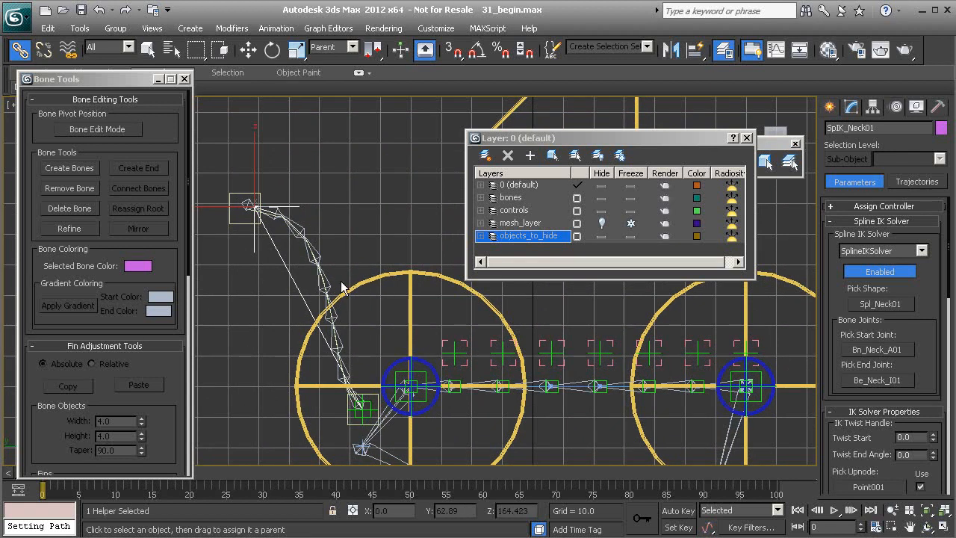
{"action": "middle_click_drag", "start_coordinate": [345, 295], "coordinate": [369, 280]}
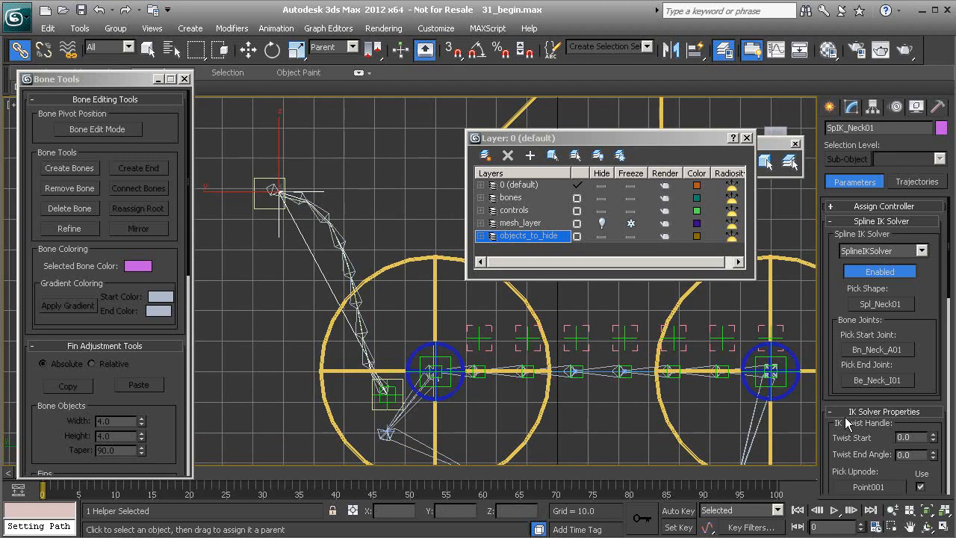
- Turn off the use of the upnode Point001 in the IK solver properties of SpIK_Neck01
{"action": "left_click_drag", "start_coordinate": [839, 369], "coordinate": [837, 320]}
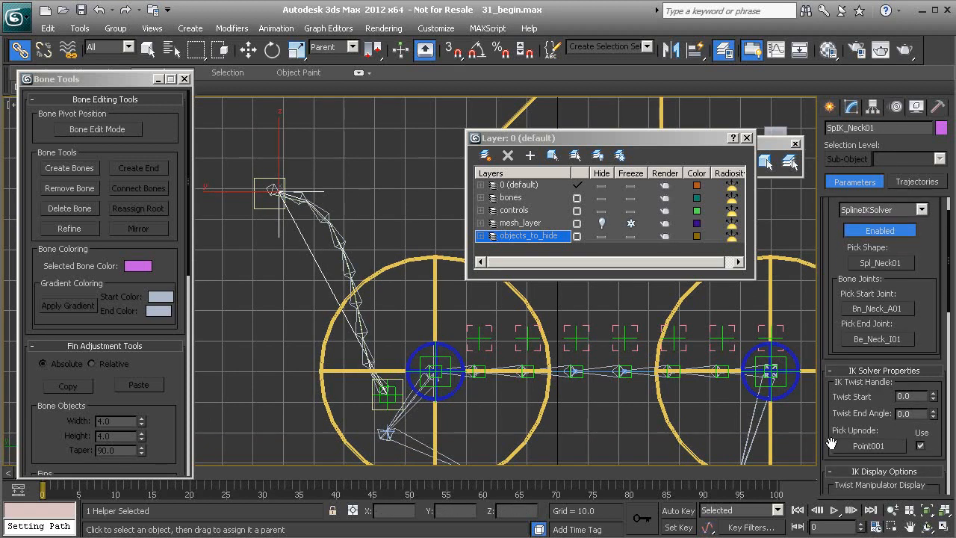
{"action": "left_click_drag", "start_coordinate": [828, 457], "coordinate": [829, 435]}
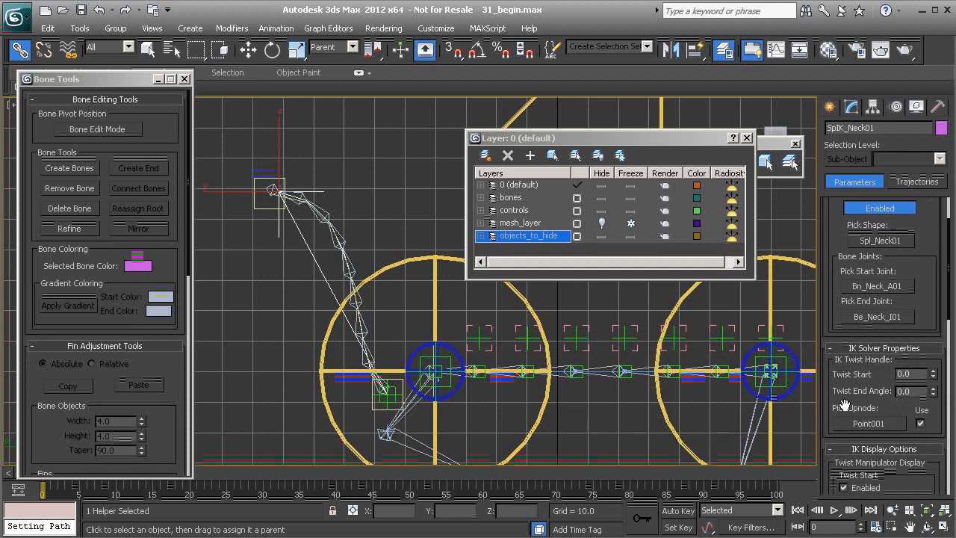
{"action": "left_click", "coordinate": [922, 424]}
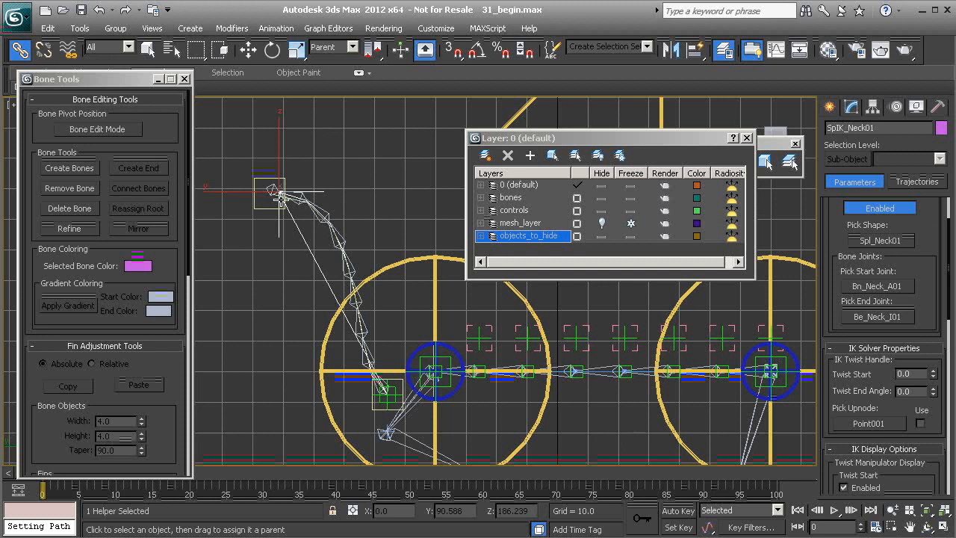
- Select the thorax control Cs_Thorax01 and examine how it surrounds the neck base in perspective and from the side
{"action": "left_click", "coordinate": [392, 264]}
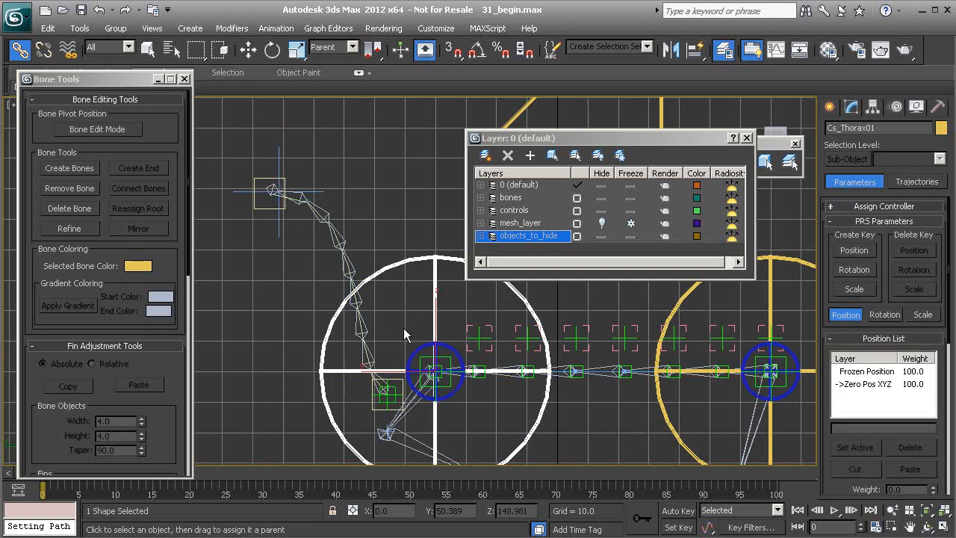
{"action": "middle_click_drag", "start_coordinate": [343, 364], "coordinate": [405, 342], "text": "alt"}
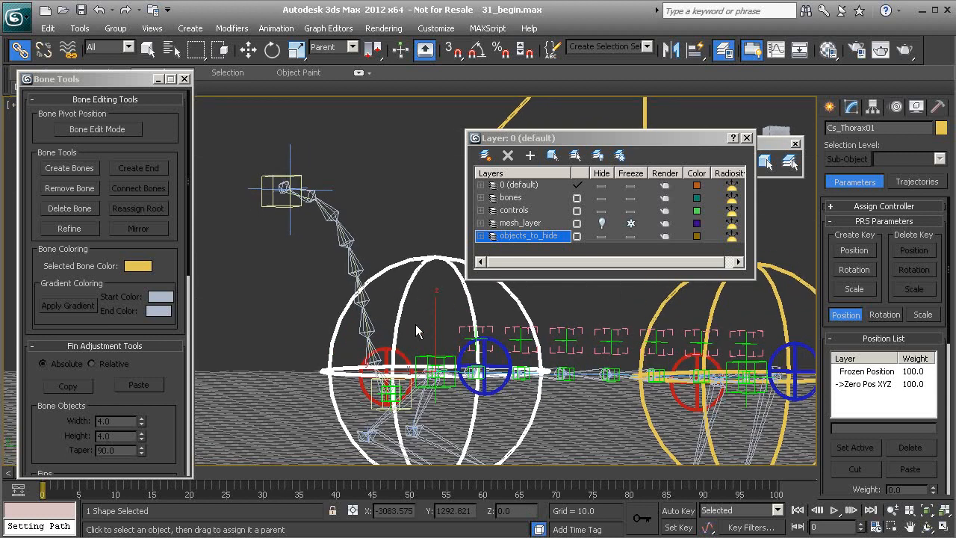
{"action": "key", "text": "l"}
{"action": "middle_click_drag", "start_coordinate": [331, 164], "coordinate": [374, 372]}
{"action": "middle_click_drag", "start_coordinate": [327, 209], "coordinate": [357, 326]}
{"action": "scroll", "coordinate": [371, 333], "scroll_direction": "up", "scroll_amount": 1}
{"action": "scroll", "coordinate": [374, 342], "scroll_direction": "up", "scroll_amount": 2}
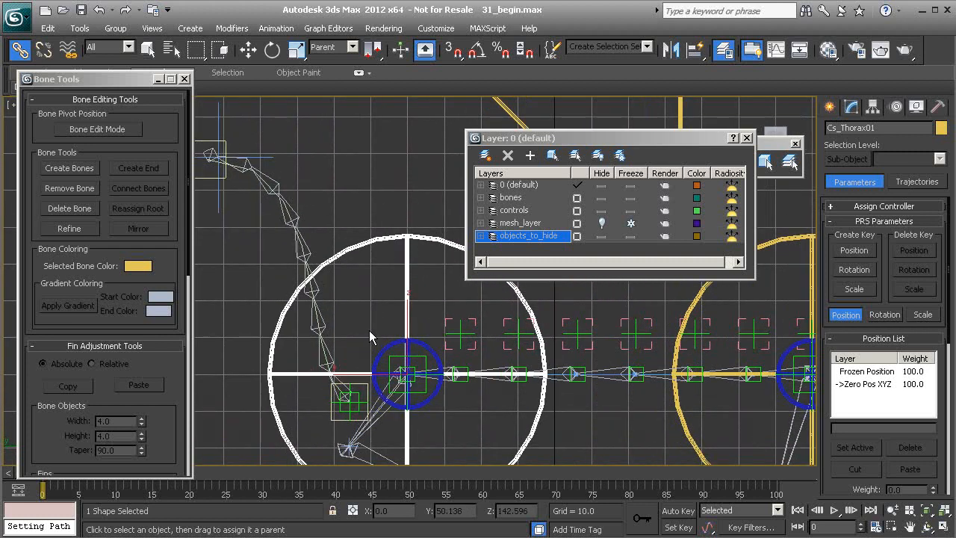
- Select the neck's spline IK chain SpIK_Neck01 again
{"action": "left_click", "coordinate": [265, 159]}
{"action": "left_click", "coordinate": [266, 160]}
{"action": "middle_click_drag", "start_coordinate": [263, 202], "coordinate": [303, 202]}
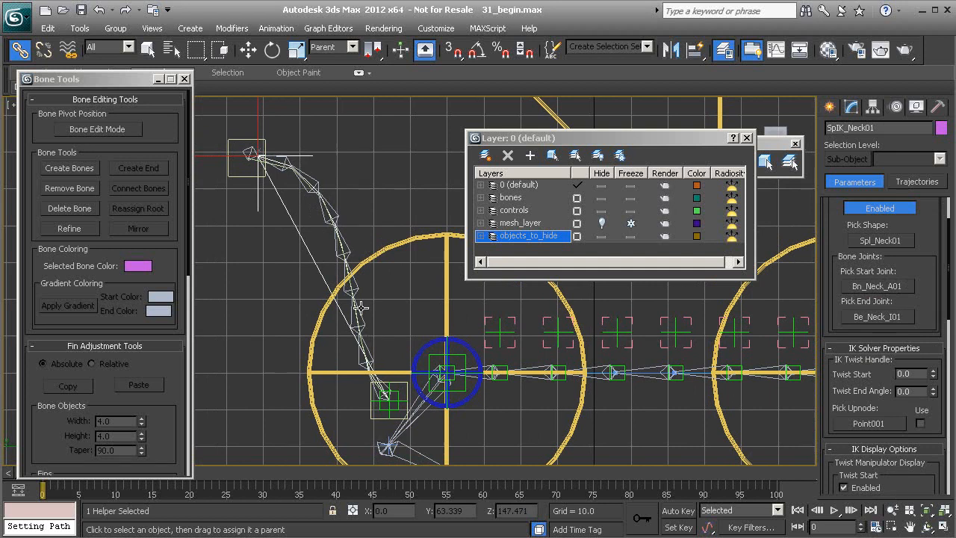
- Add the point helpers Point001 and Point002 at the neck's base and end to the objects_to_hide layer
{"action": "scroll", "coordinate": [374, 318], "scroll_direction": "down", "scroll_amount": 4}
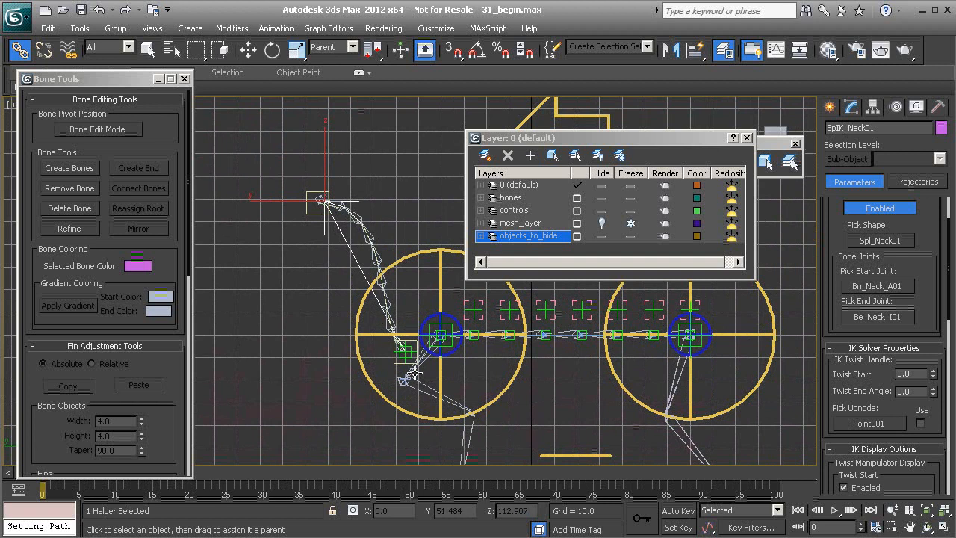
{"action": "scroll", "coordinate": [421, 367], "scroll_direction": "up", "scroll_amount": 4}
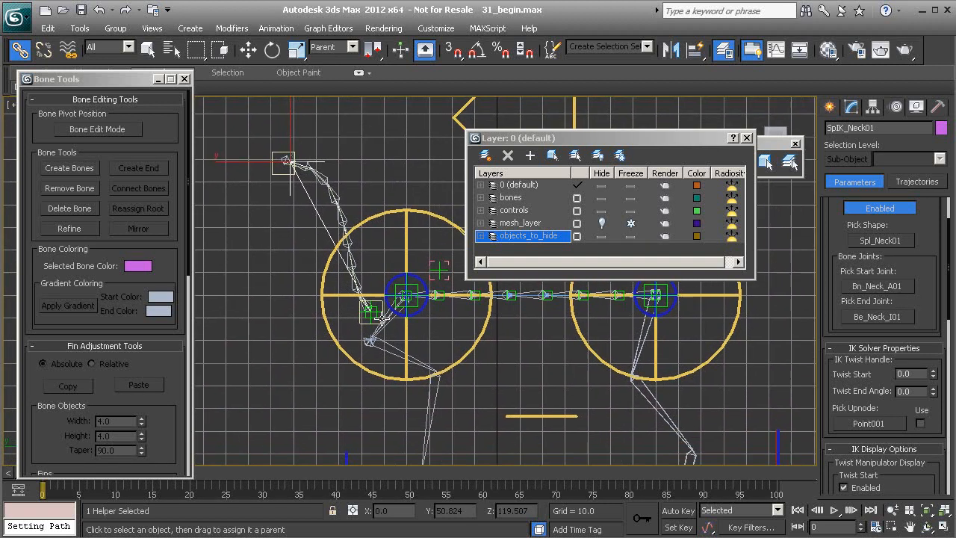
{"action": "left_click", "coordinate": [332, 349]}
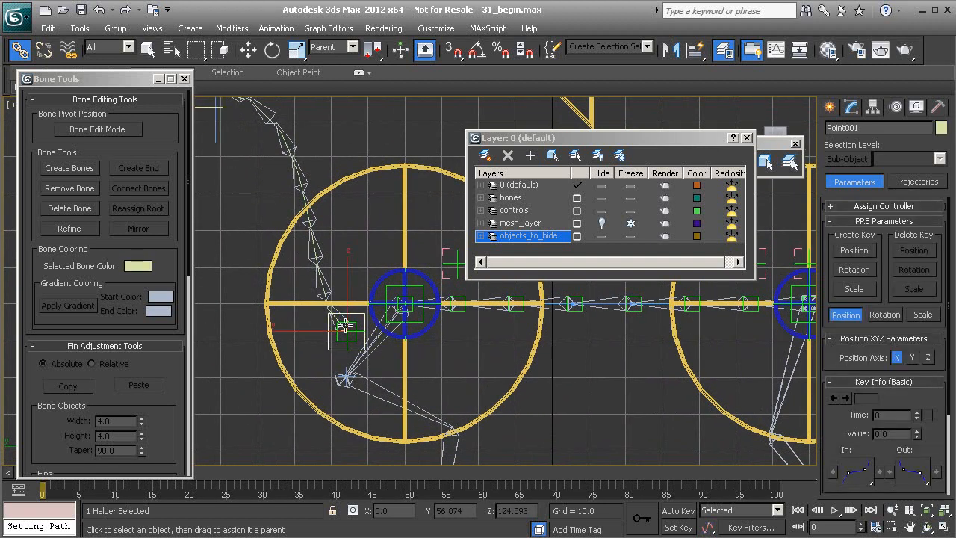
{"action": "middle_click_drag", "start_coordinate": [348, 331], "coordinate": [400, 417]}
{"action": "mouse_move", "coordinate": [390, 323]}
{"action": "middle_mouse_down"}
{"action": "mouse_move", "coordinate": [413, 356]}
{"action": "mouse_move", "coordinate": [390, 328]}
{"action": "middle_mouse_up"}
{"action": "left_click", "coordinate": [292, 232]}
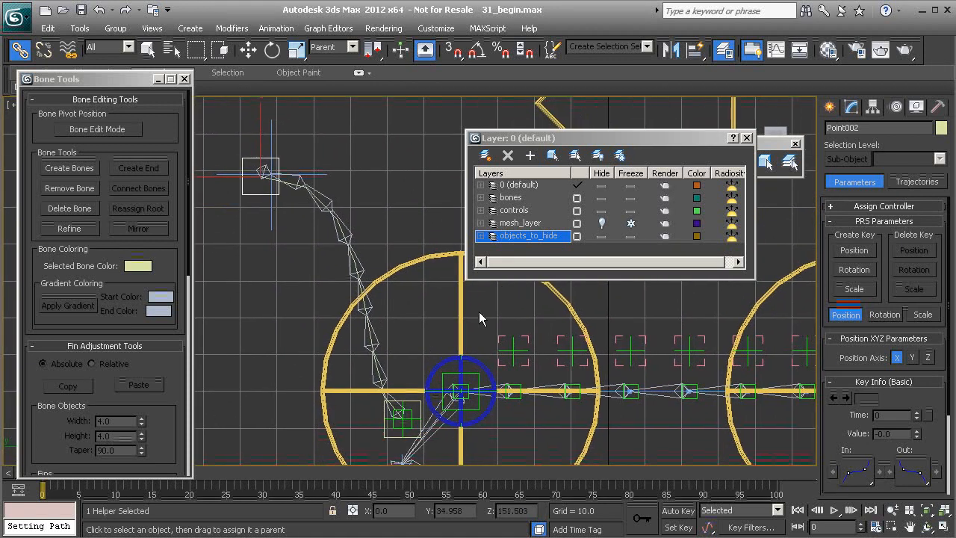
{"action": "left_click", "coordinate": [391, 437], "text": "ctrl"}
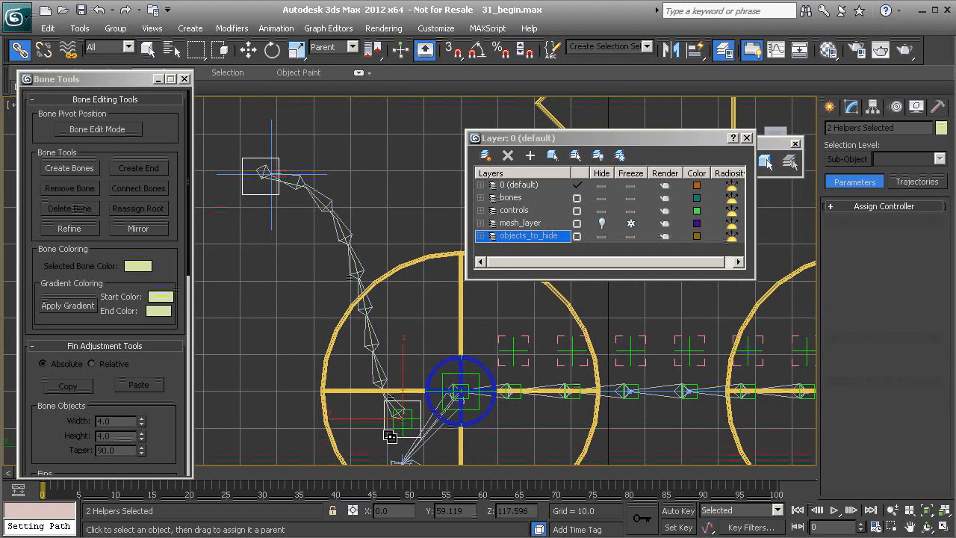
{"action": "left_click", "coordinate": [247, 196]}
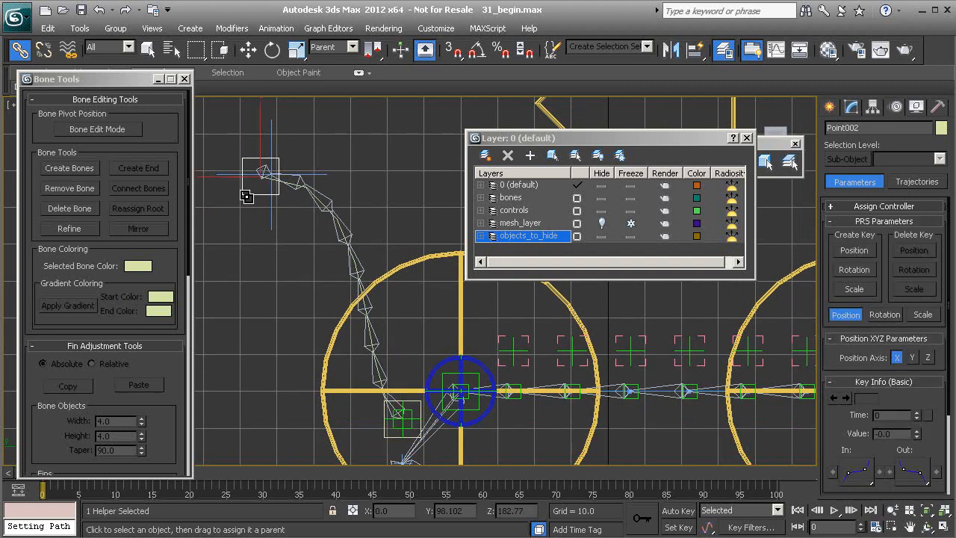
{"action": "left_click", "coordinate": [382, 431], "text": "ctrl"}
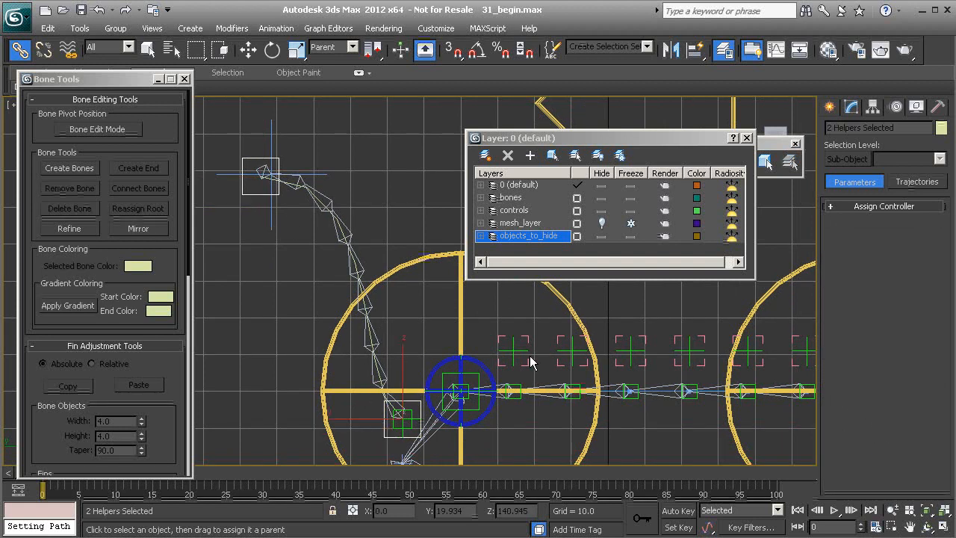
{"action": "left_click", "coordinate": [549, 235]}
{"action": "left_click", "coordinate": [521, 236]}
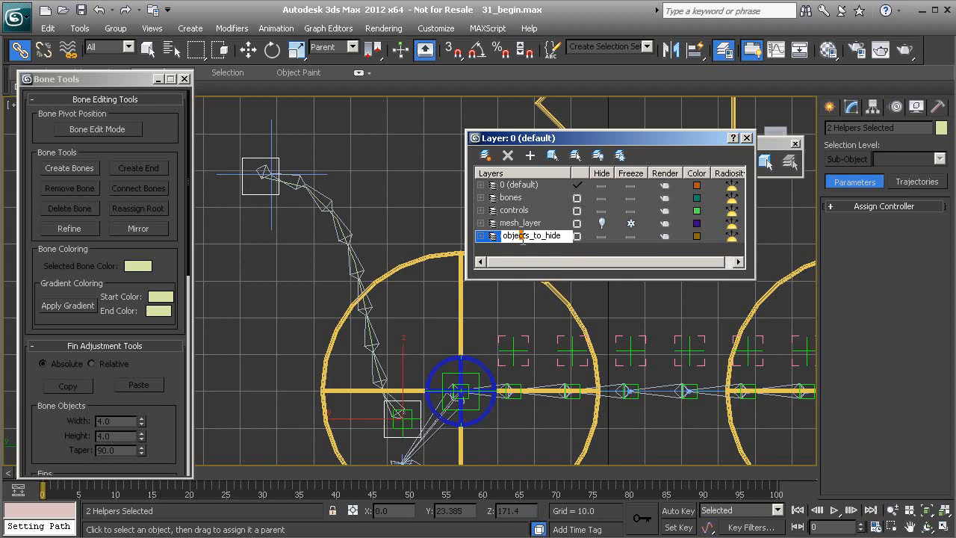
{"action": "key", "text": "Return"}
{"action": "left_click", "coordinate": [530, 155]}
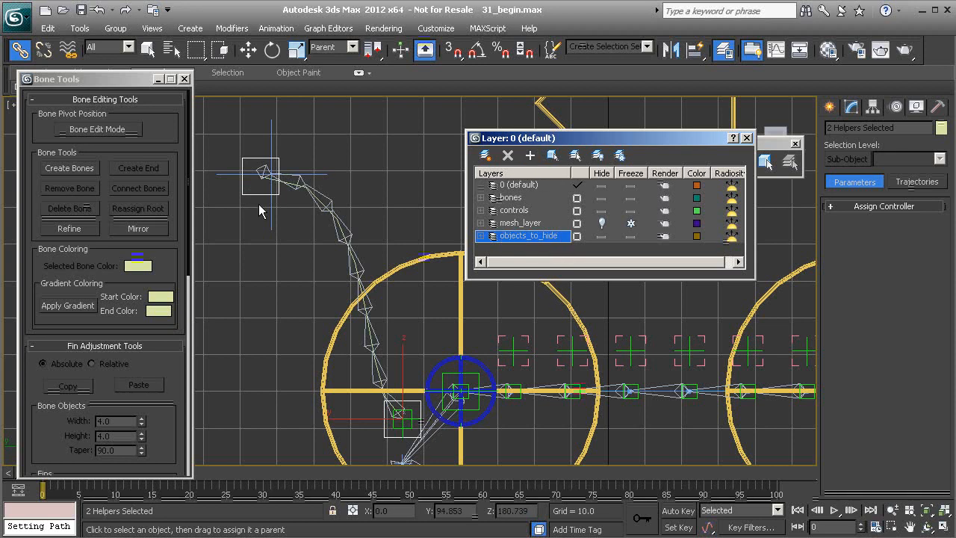
- Rename the neck's base helper as PtDrv_NeckRoot01 and its end helper as PtDrv_NeckEnd01
{"action": "middle_click_drag", "start_coordinate": [295, 289], "coordinate": [313, 262]}
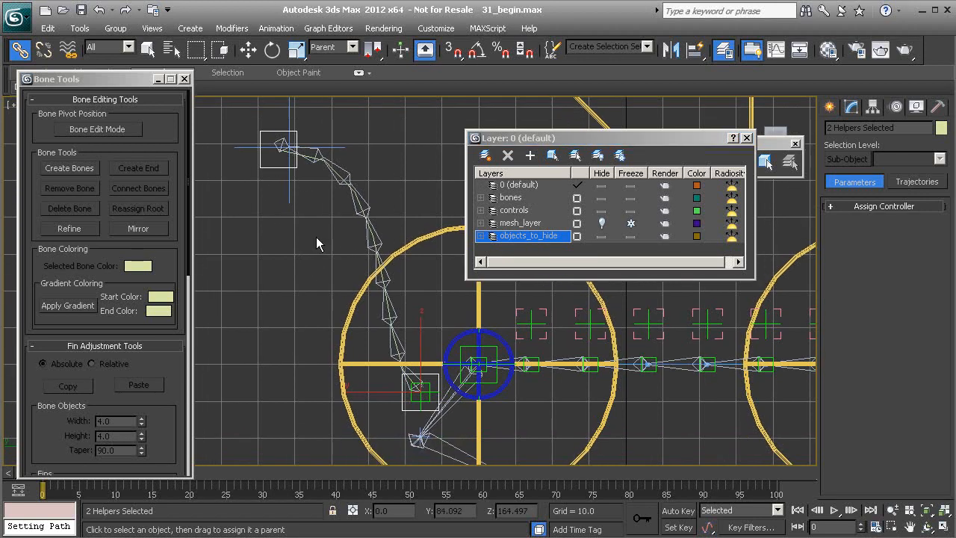
{"action": "left_click", "coordinate": [405, 409]}
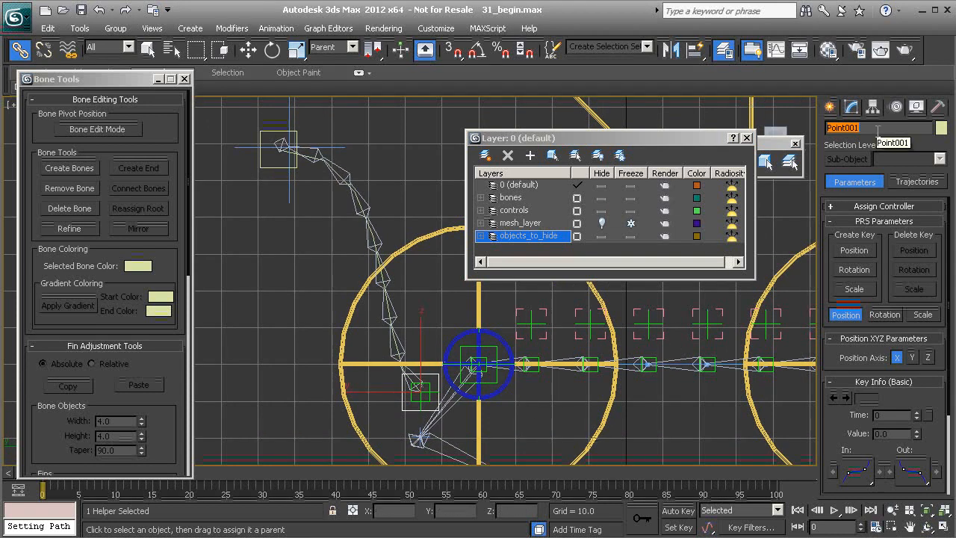
{"action": "type", "text": "P"}
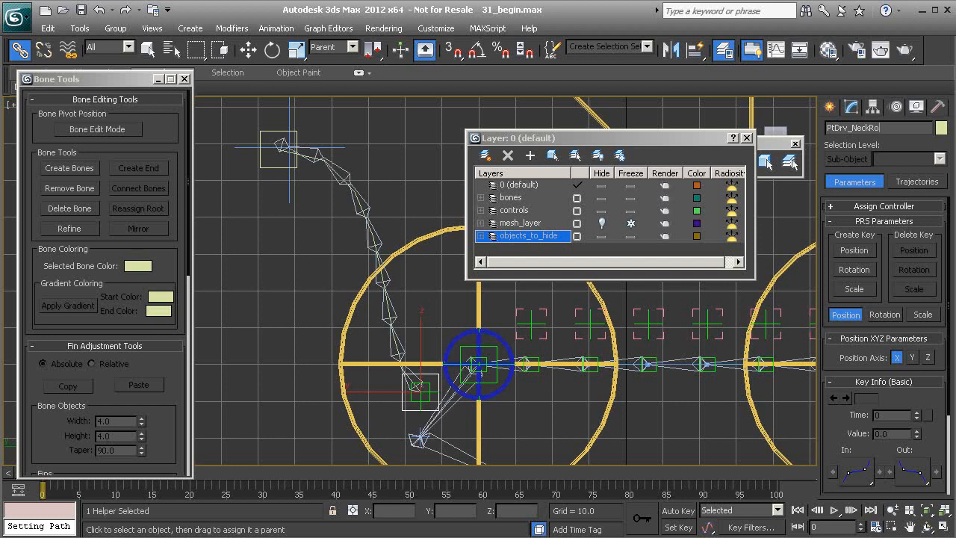
{"action": "double_click", "coordinate": [887, 126]}
{"action": "key", "text": "ctrl+c"}
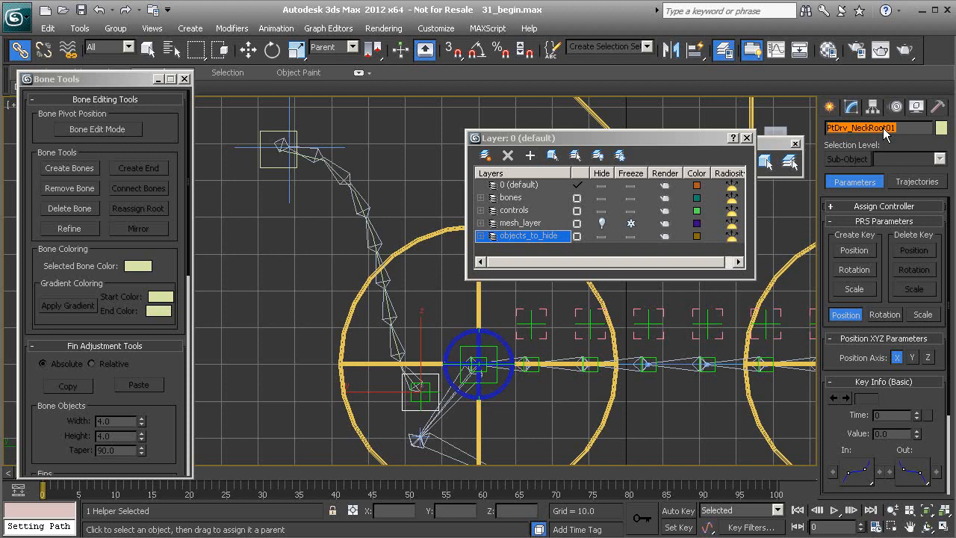
{"action": "left_click", "coordinate": [267, 162]}
{"action": "key", "text": "ctrl+v"}
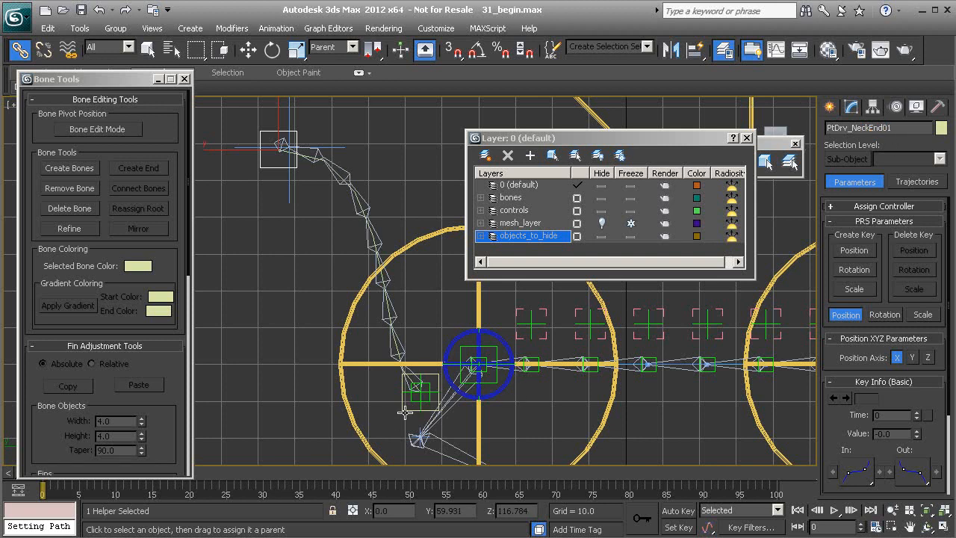
- Link the neck root helper PtDrv_NeckRoot01 to the thorax control Cs_Thorax01
{"action": "scroll", "coordinate": [385, 351], "scroll_direction": "up", "scroll_amount": 3}
{"action": "left_click", "coordinate": [352, 396]}
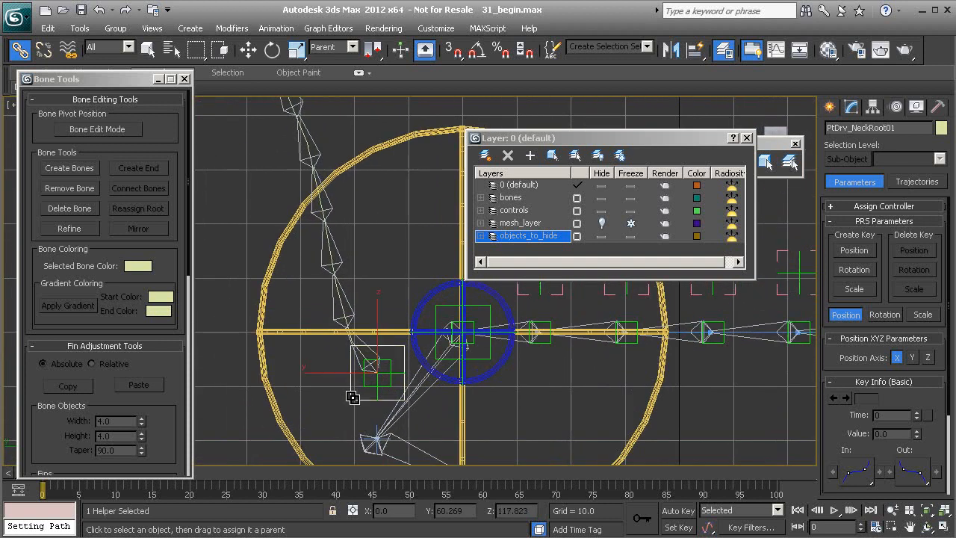
{"action": "scroll", "coordinate": [356, 401], "scroll_direction": "up", "scroll_amount": 3}
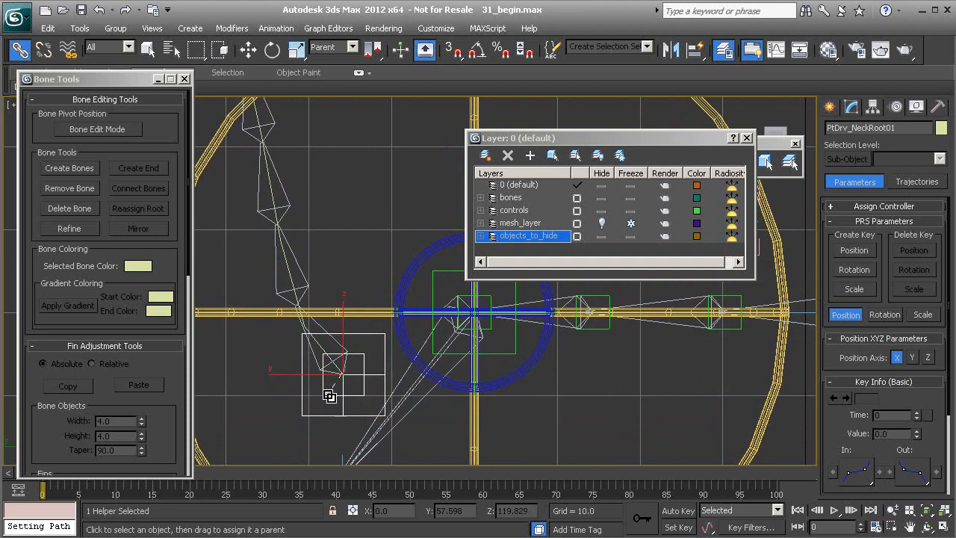
{"action": "scroll", "coordinate": [345, 307], "scroll_direction": "down", "scroll_amount": 6}
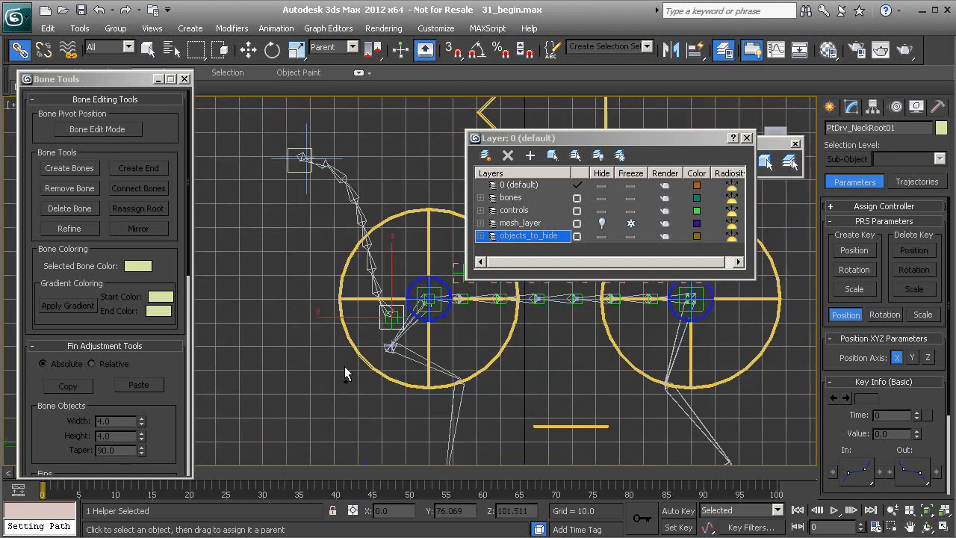
{"action": "key", "text": "alt+w"}
{"action": "key", "text": "alt+w"}
{"action": "scroll", "coordinate": [519, 380], "scroll_direction": "up", "scroll_amount": 6}
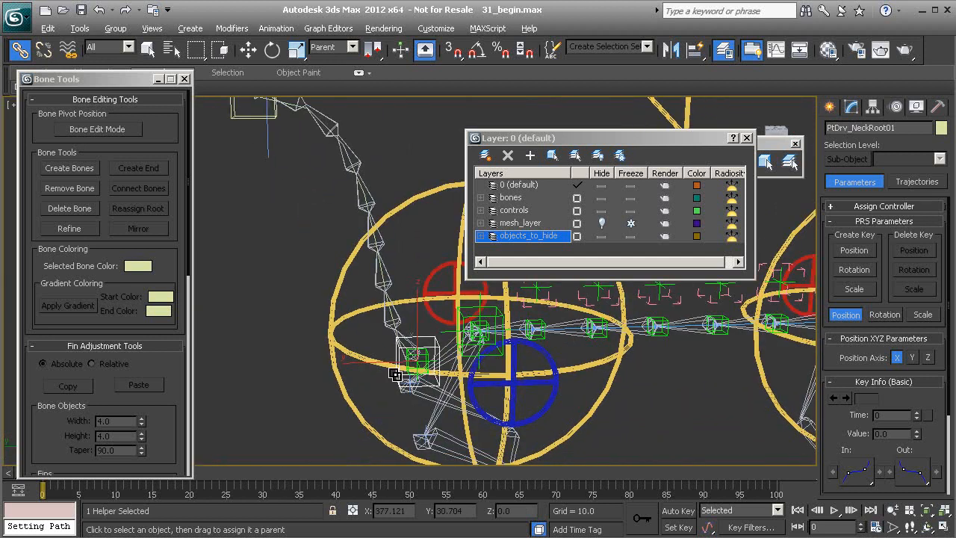
{"action": "scroll", "coordinate": [526, 361], "scroll_direction": "down", "scroll_amount": 2}
{"action": "middle_click_drag", "start_coordinate": [524, 357], "coordinate": [369, 310]}
- Rotate the thorax control Cs_Thorax01 to test how the neck follows, and undo the test rotations
{"action": "left_click", "coordinate": [299, 231]}
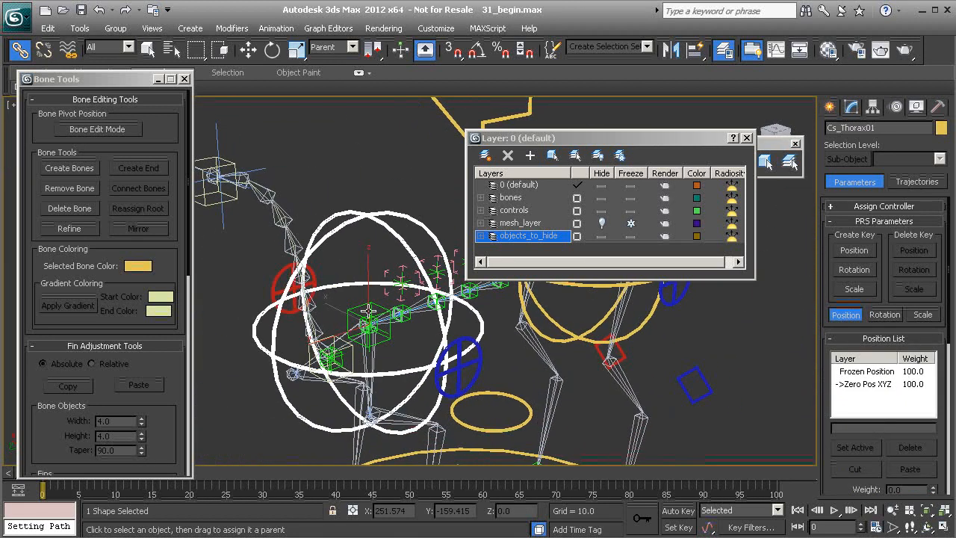
{"action": "key", "text": "e"}
{"action": "left_click_drag", "start_coordinate": [356, 305], "coordinate": [383, 270]}
{"action": "key", "text": "ctrl+z"}
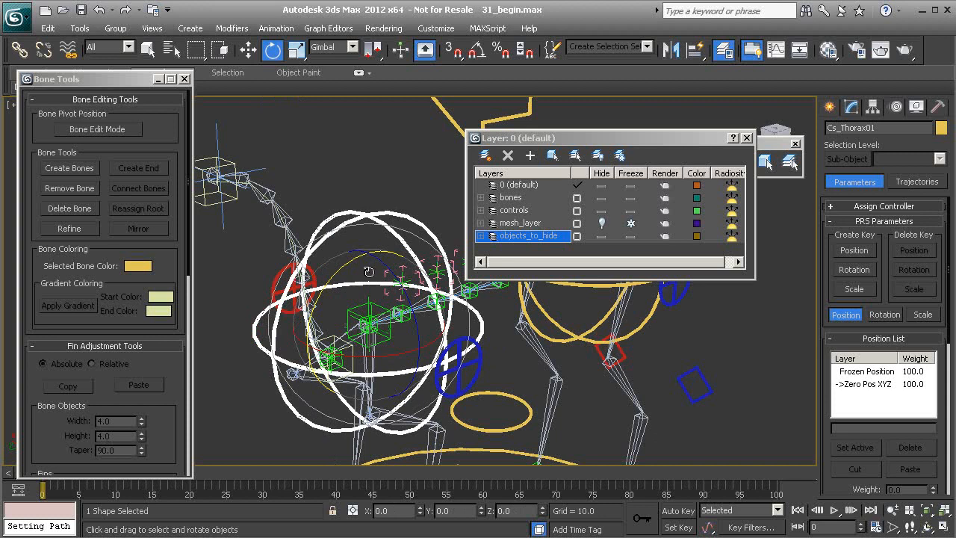
{"action": "mouse_move", "coordinate": [369, 275]}
{"action": "left_mouse_down"}
{"action": "mouse_move", "coordinate": [365, 312]}
{"action": "mouse_move", "coordinate": [370, 264]}
{"action": "mouse_move", "coordinate": [410, 355]}
{"action": "mouse_move", "coordinate": [367, 274]}
{"action": "left_mouse_up"}
{"action": "key", "text": "ctrl+z"}
- Turn on the use of the upnode PtDrv_NeckRoot01 for SpIK_Neck01 and test the neck's behaviour with a rotation
{"action": "middle_click_drag", "start_coordinate": [292, 259], "coordinate": [367, 284]}
{"action": "left_click", "coordinate": [381, 190]}
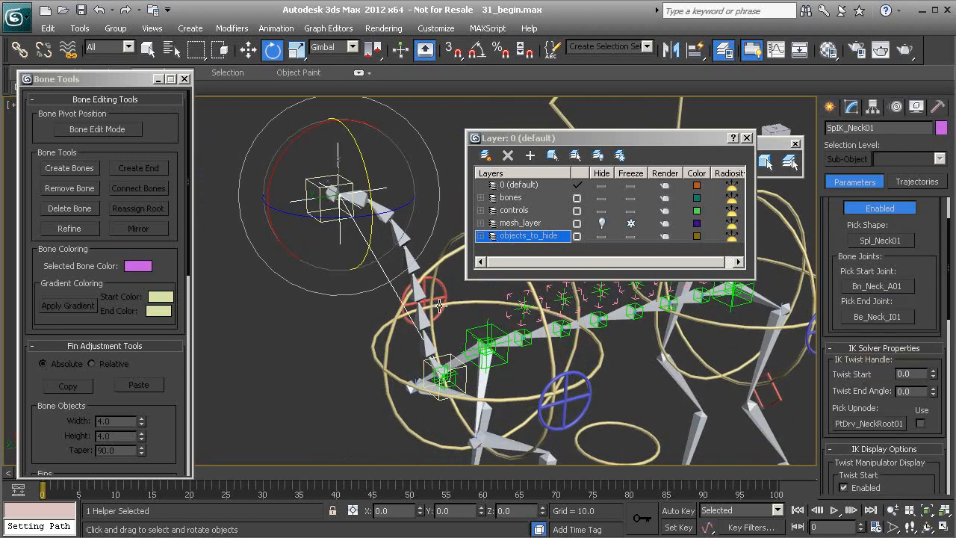
{"action": "left_click", "coordinate": [921, 426]}
{"action": "middle_click_drag", "start_coordinate": [367, 251], "coordinate": [428, 250], "text": "alt"}
{"action": "left_click", "coordinate": [441, 252]}
{"action": "middle_click_drag", "start_coordinate": [384, 287], "coordinate": [430, 294], "text": "alt"}
{"action": "left_click_drag", "start_coordinate": [430, 296], "coordinate": [394, 234]}
{"action": "middle_click_drag", "start_coordinate": [437, 297], "coordinate": [365, 301], "text": "alt"}
- Undo the test rotation and turn off the use of the upnode for SpIK_Neck01
{"action": "key", "text": "ctrl+z"}
{"action": "key", "text": "ctrl+z"}
{"action": "left_click", "coordinate": [922, 425]}
- Examine the neck chain and its end helper PtDrv_NeckEnd01 from the side and at an angle, and clear the selection
{"action": "middle_click_drag", "start_coordinate": [346, 208], "coordinate": [378, 300]}
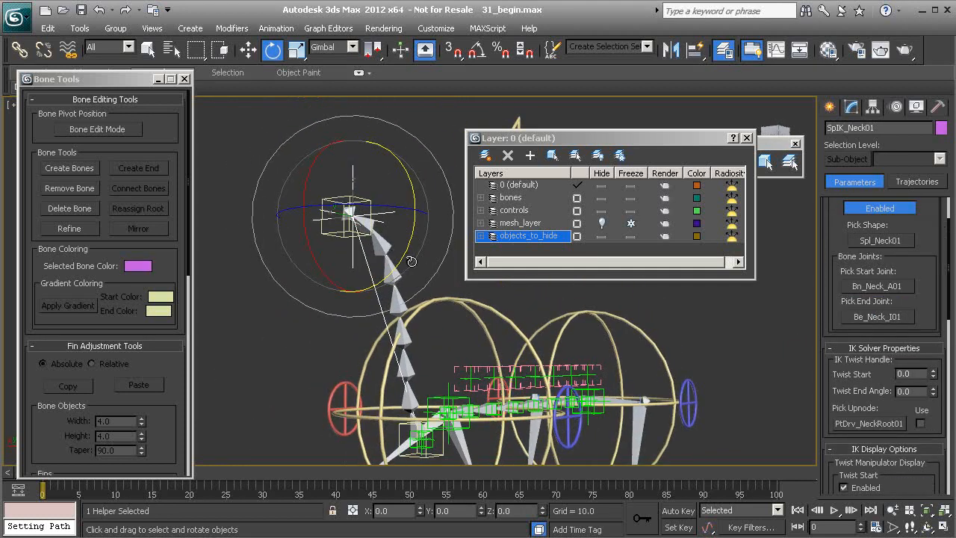
{"action": "middle_click_drag", "start_coordinate": [412, 264], "coordinate": [369, 238], "text": "alt"}
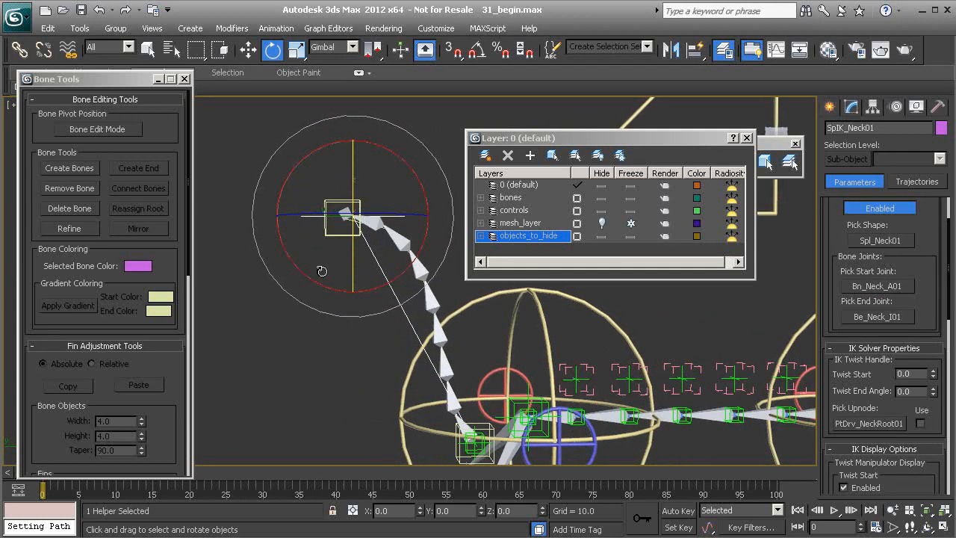
{"action": "middle_click_drag", "start_coordinate": [395, 335], "coordinate": [397, 231], "text": "alt"}
{"action": "left_click", "coordinate": [395, 219]}
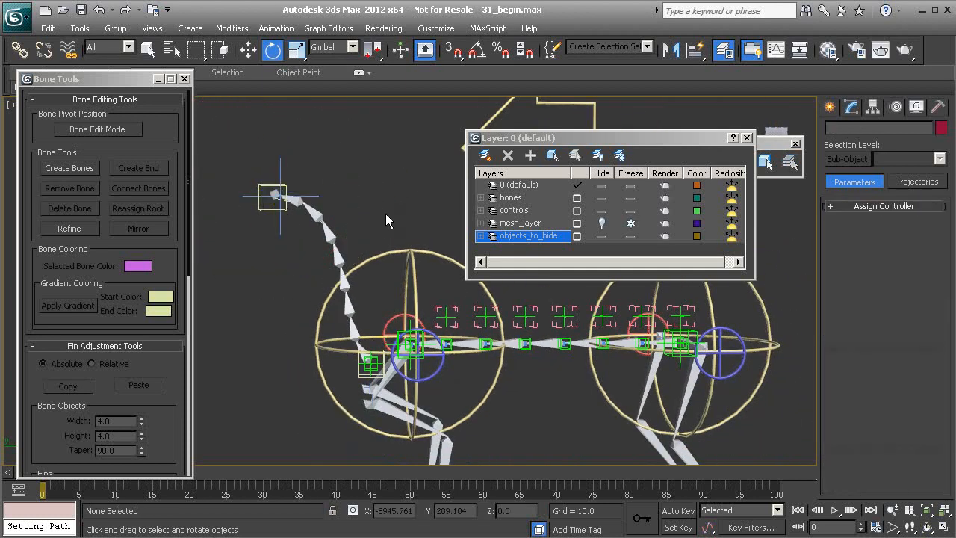
{"action": "scroll", "coordinate": [344, 329], "scroll_direction": "down", "scroll_amount": 1}
{"action": "middle_click_drag", "start_coordinate": [343, 334], "coordinate": [320, 318], "text": "alt"}
{"action": "left_click", "coordinate": [323, 249]}
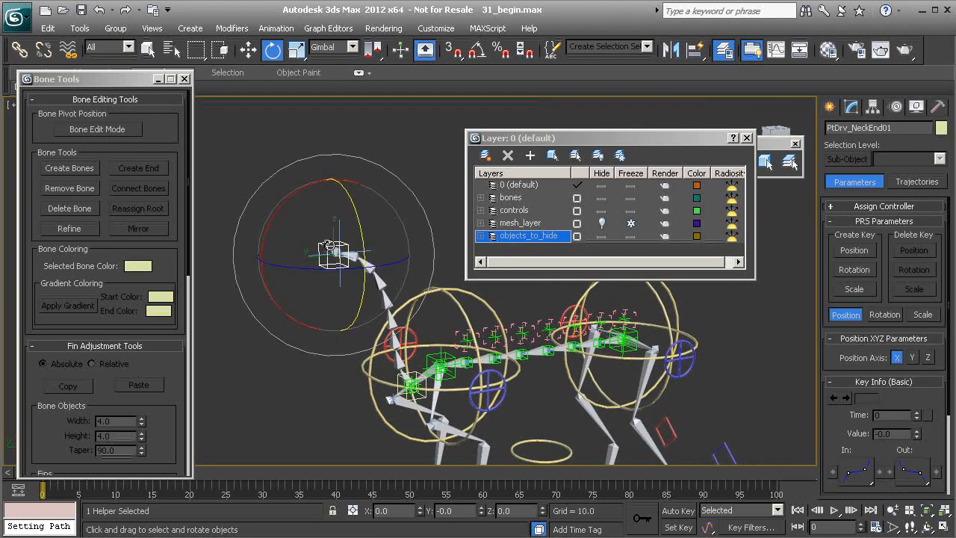
{"action": "middle_click_drag", "start_coordinate": [350, 217], "coordinate": [302, 203], "text": "alt"}
{"action": "middle_click_drag", "start_coordinate": [385, 306], "coordinate": [348, 229]}
{"action": "middle_click_drag", "start_coordinate": [398, 327], "coordinate": [360, 302], "text": "alt"}
{"action": "left_click", "coordinate": [415, 304]}
{"action": "middle_click_drag", "start_coordinate": [289, 250], "coordinate": [295, 266], "text": "alt"}
{"action": "middle_click_drag", "start_coordinate": [296, 266], "coordinate": [336, 278]}
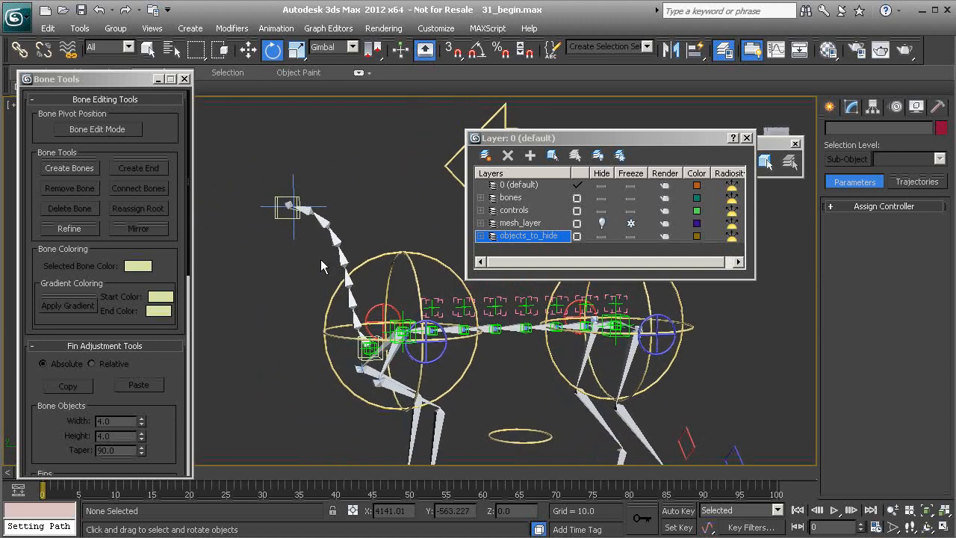
- Close the Bone Tools and Layer windows
{"action": "left_click", "coordinate": [184, 79]}
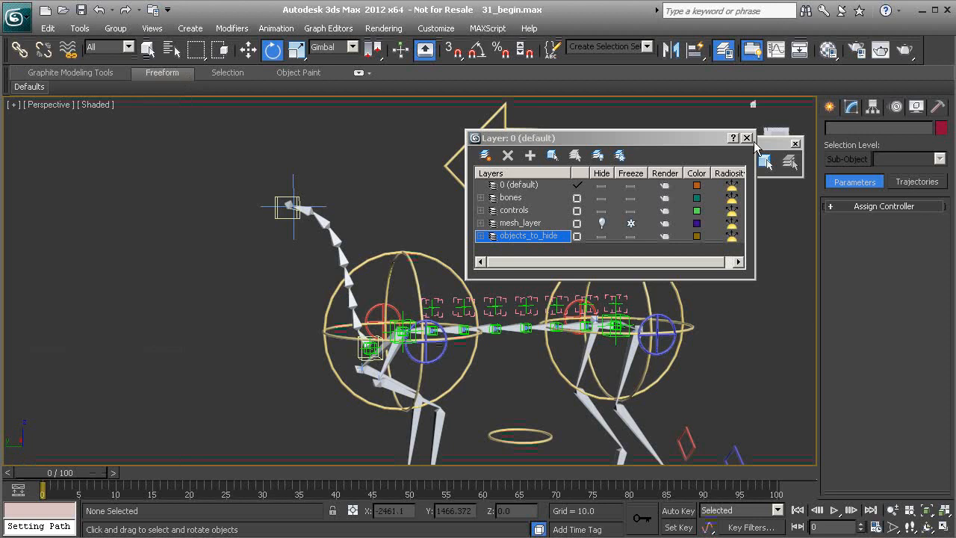
{"action": "left_click", "coordinate": [765, 160]}
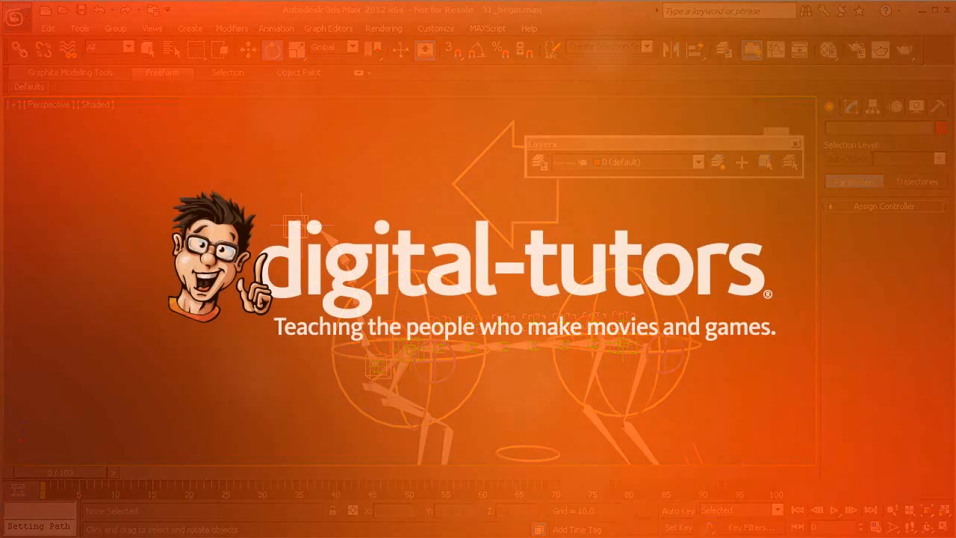